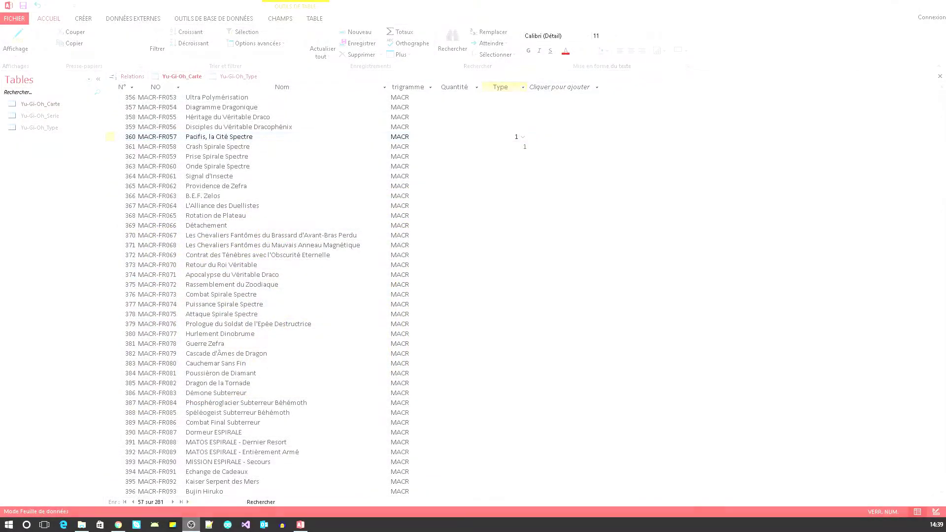
- Set the Type to 1 for cards MACR-FR058 through MACR-FR065
click(523, 146)
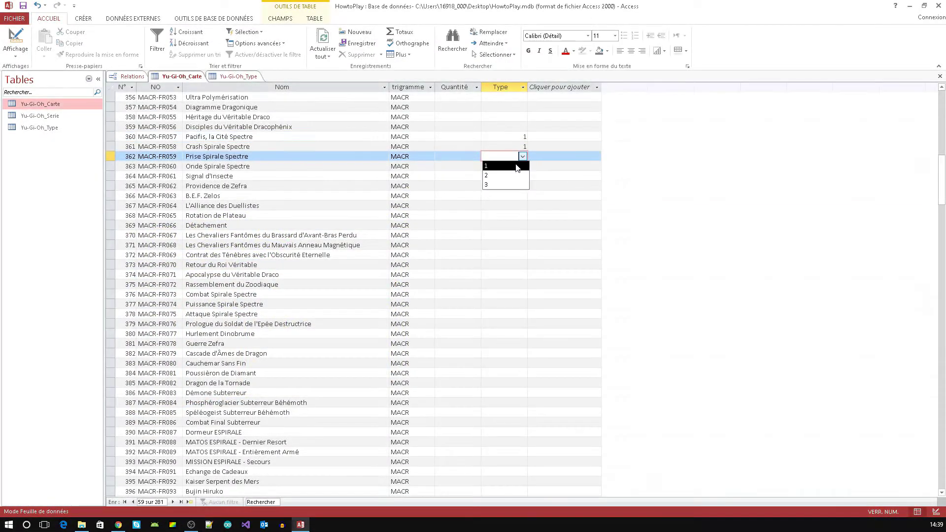
click(515, 156)
click(523, 156)
click(514, 166)
click(522, 166)
click(515, 176)
click(522, 176)
click(512, 185)
click(522, 186)
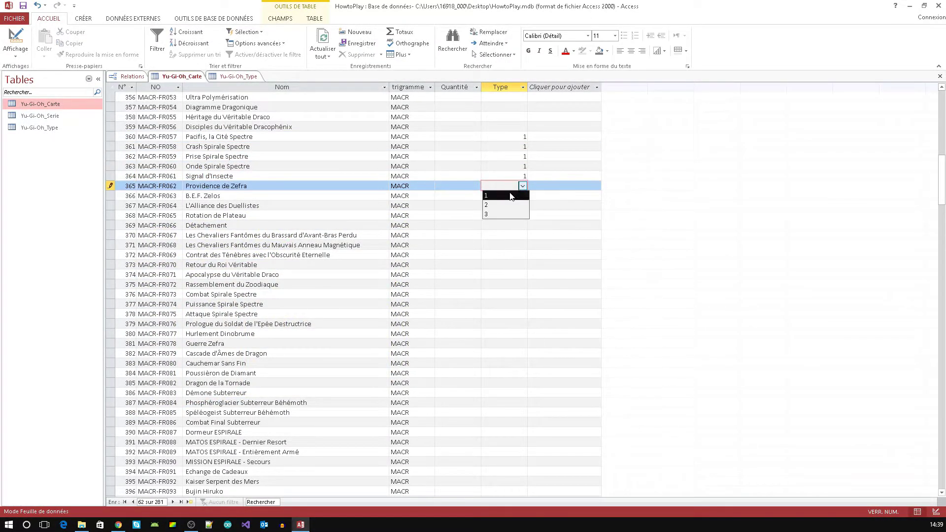
click(514, 195)
click(523, 196)
click(515, 205)
click(522, 205)
click(513, 215)
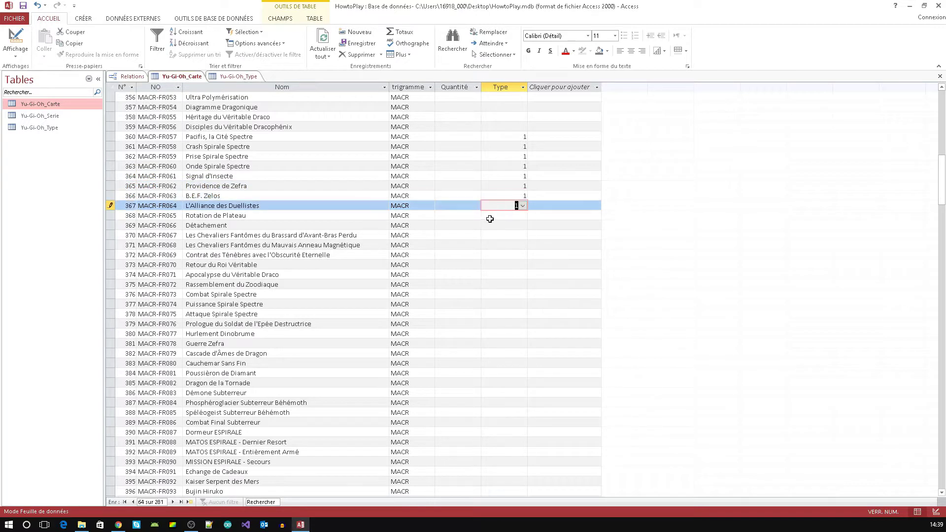
click(523, 216)
click(515, 225)
- Open the Yu-Gi-Oh_Type table and review the cards linked to Magie
double_click(39, 127)
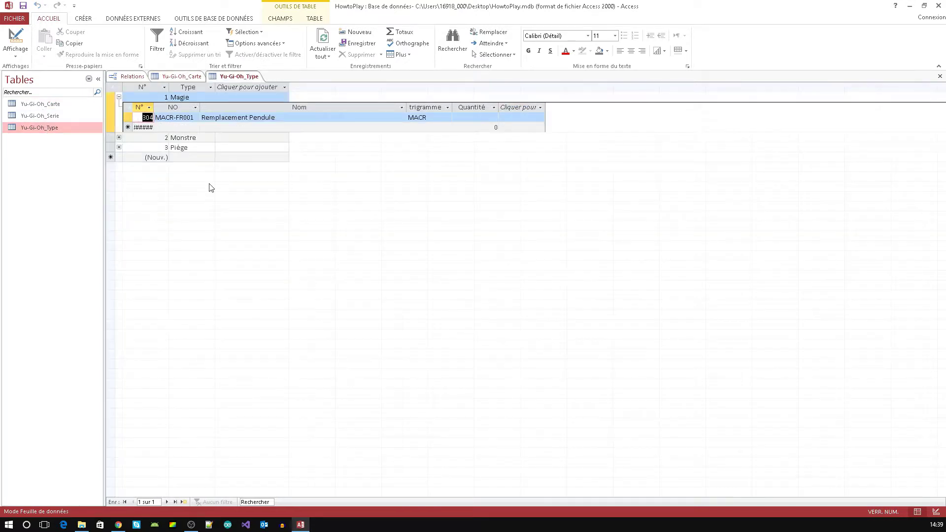
click(118, 97)
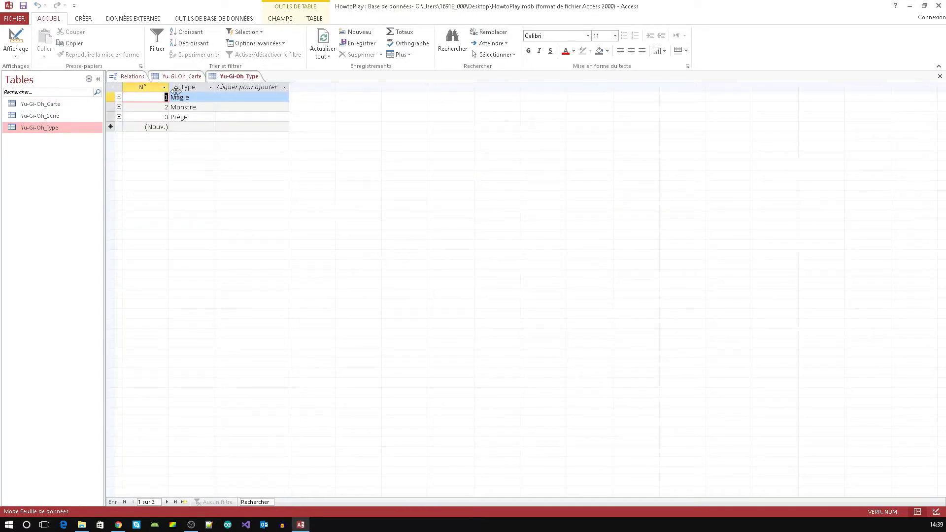
click(119, 97)
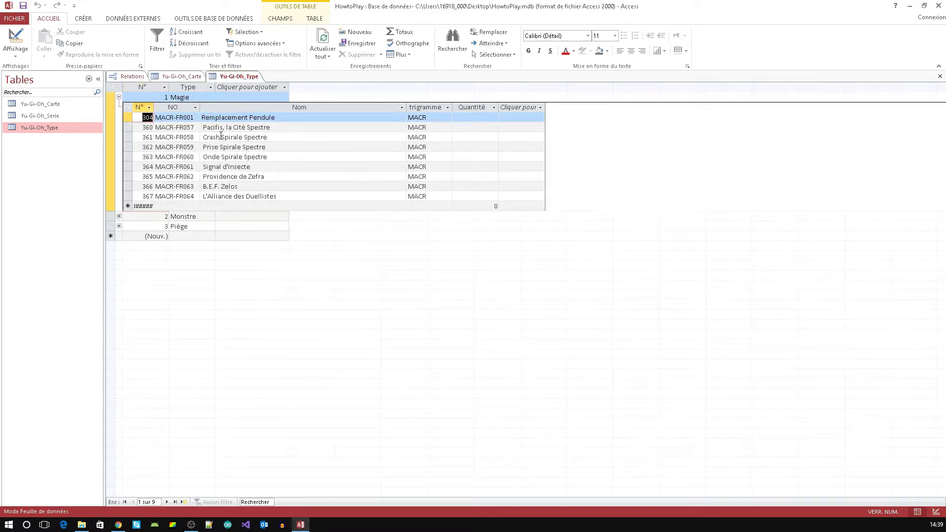
click(119, 97)
- Return to the Yu-Gi-Oh_Carte table and centre the values in the Type and trigramme columns
double_click(62, 101)
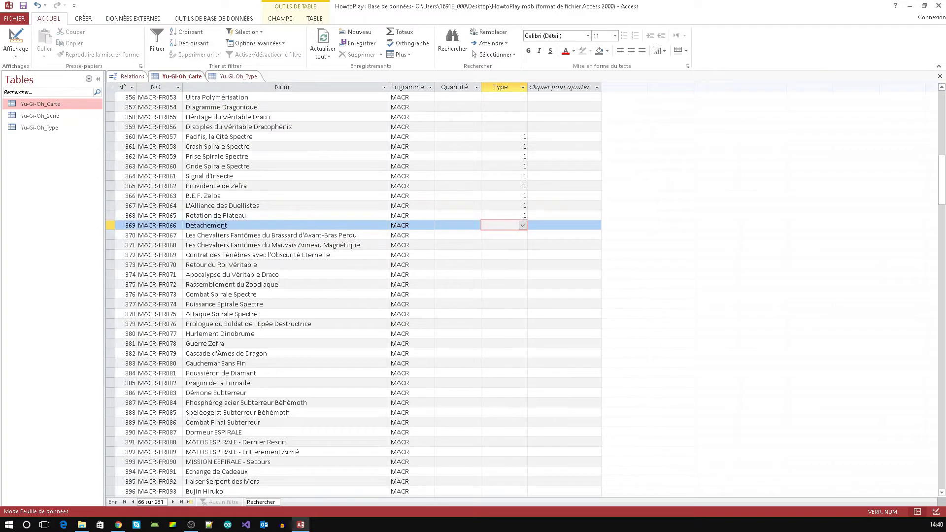
key(Tab)
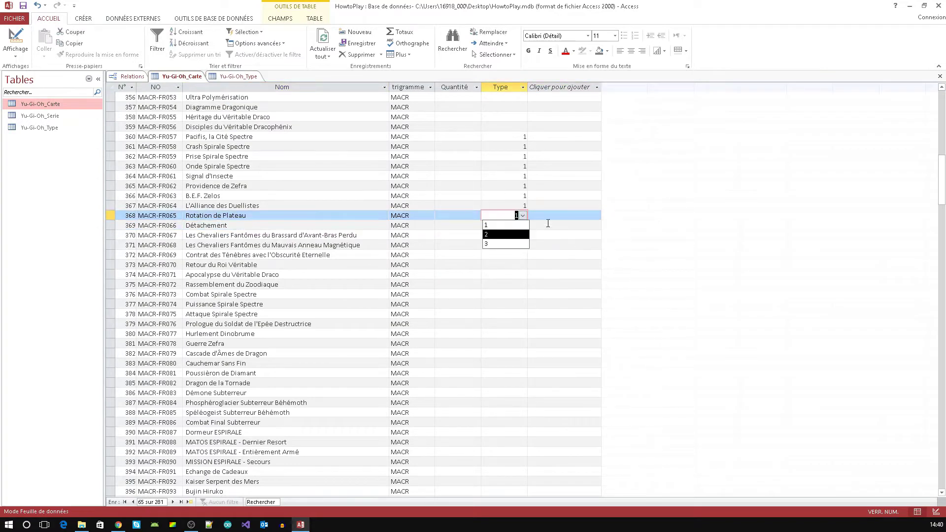
right_click(499, 88)
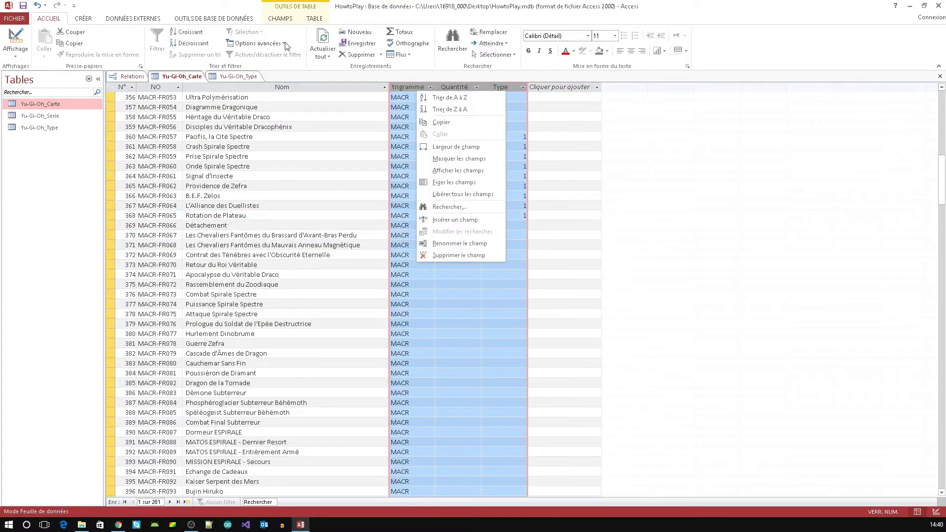
key(Escape)
click(631, 51)
click(412, 87)
click(630, 51)
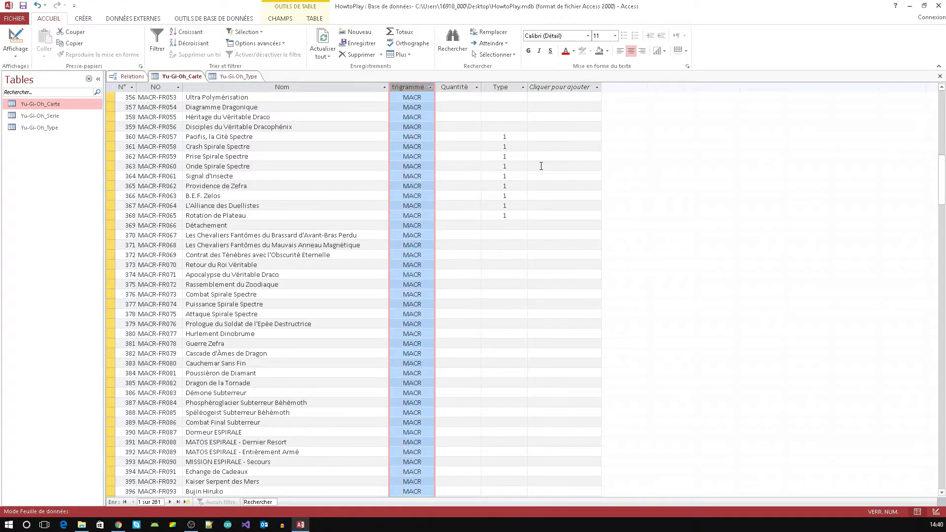
- Set the Type to 1 for Détachement (MACR-FR066)
click(504, 226)
click(498, 235)
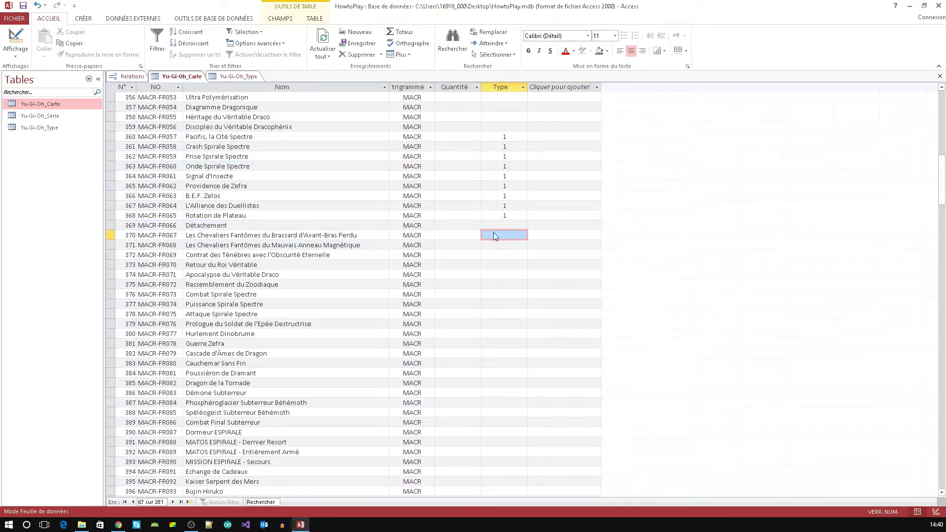
key(Up)
key(Up)
text(1)
key(Down)
text(1)
key(Down)
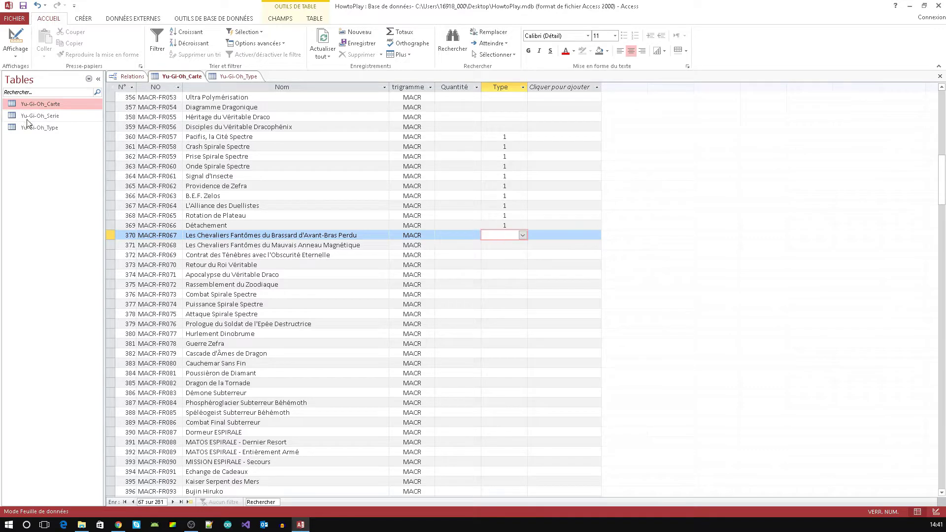
- Set the Type to 1 for Cri Primitif (MACR-FR099) and Onikuji (MACR-FR100)
click(302, 305)
drag(942, 178, 942, 200)
click(502, 392)
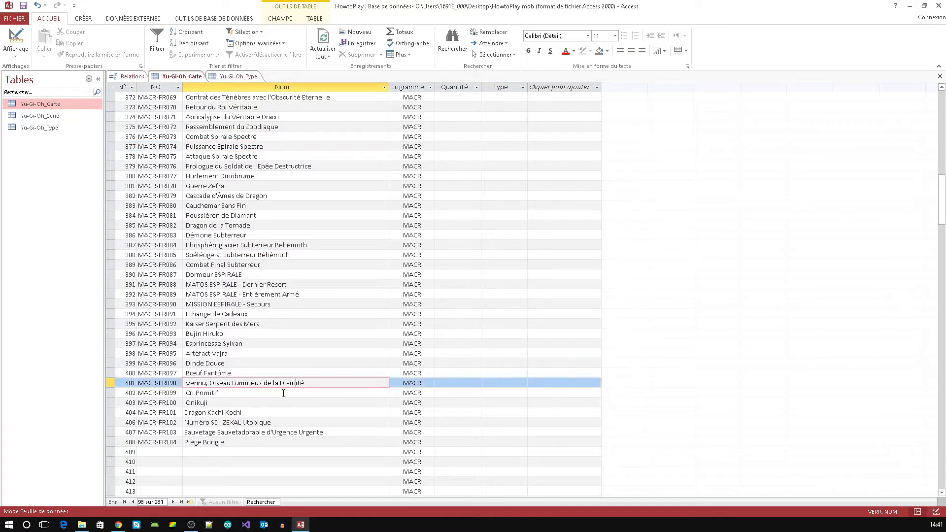
text(1)
key(Down)
text(1)
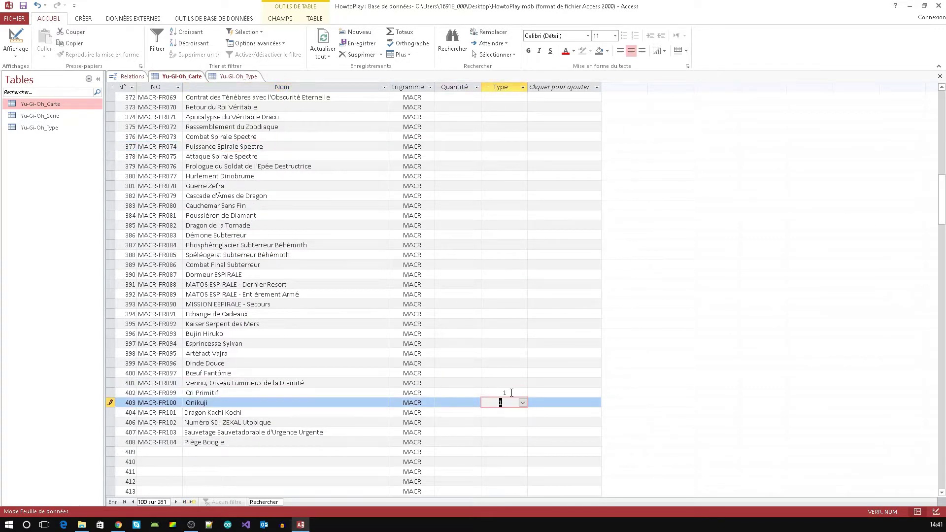
- Set the Type to 1 for Echange de Cadeaux (MACR-FR091) and MISSION ESPIRALE - Secours (MACR-FR090)
key(Up)
key(Up)
key(Up)
key(Up)
key(Up)
key(Up)
key(Up)
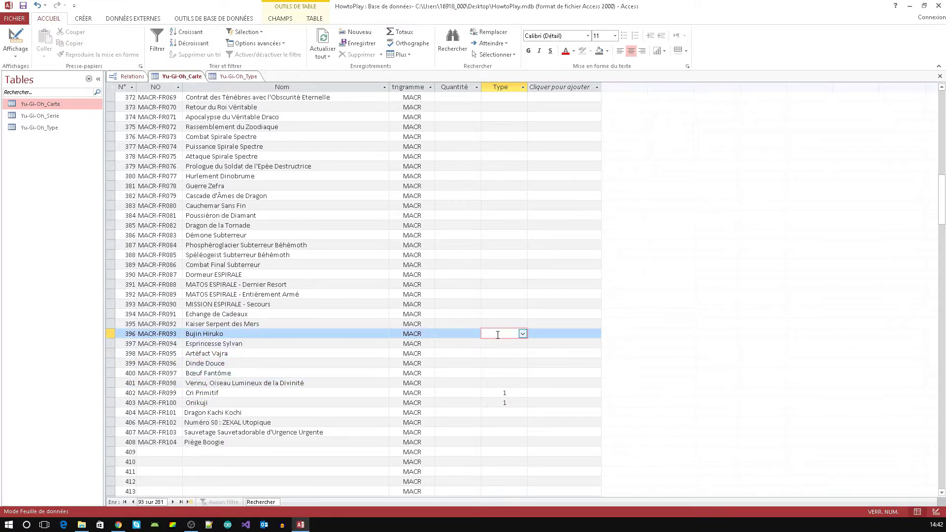
key(Up)
key(Up)
text(1)
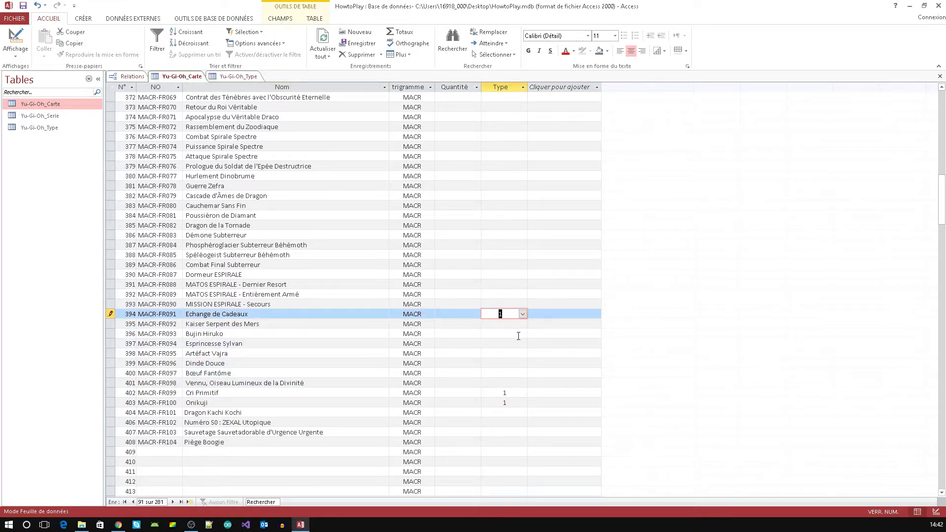
key(Up)
text(1)
key(Up)
key(Up)
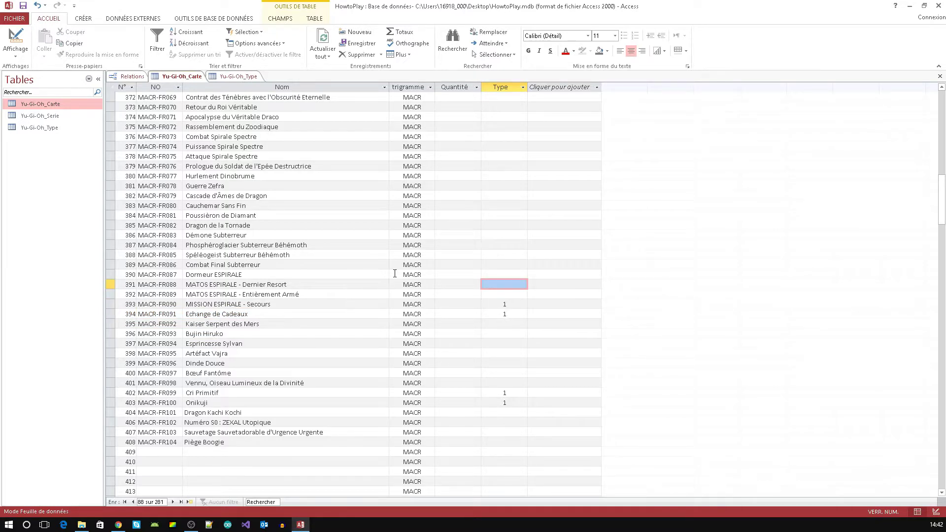
text(1)
key(Tab)
key(Down)
key(Down)
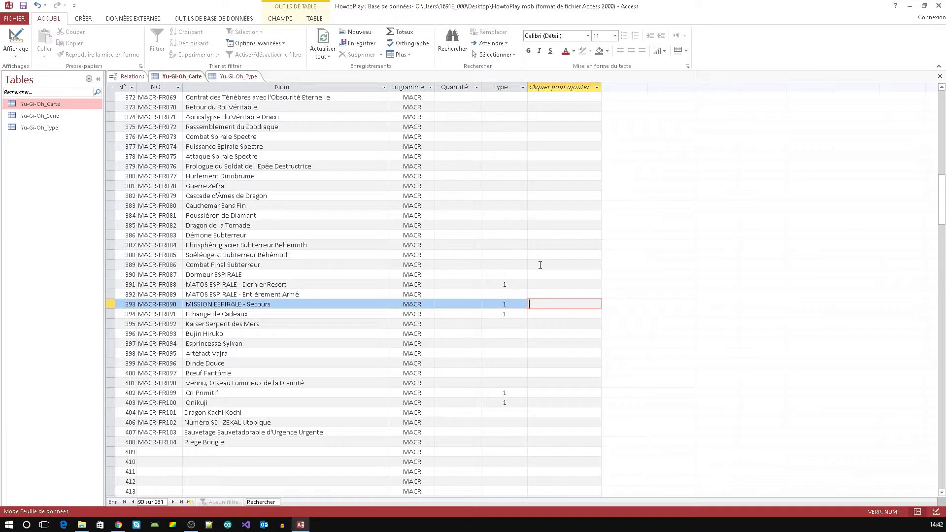
click(523, 305)
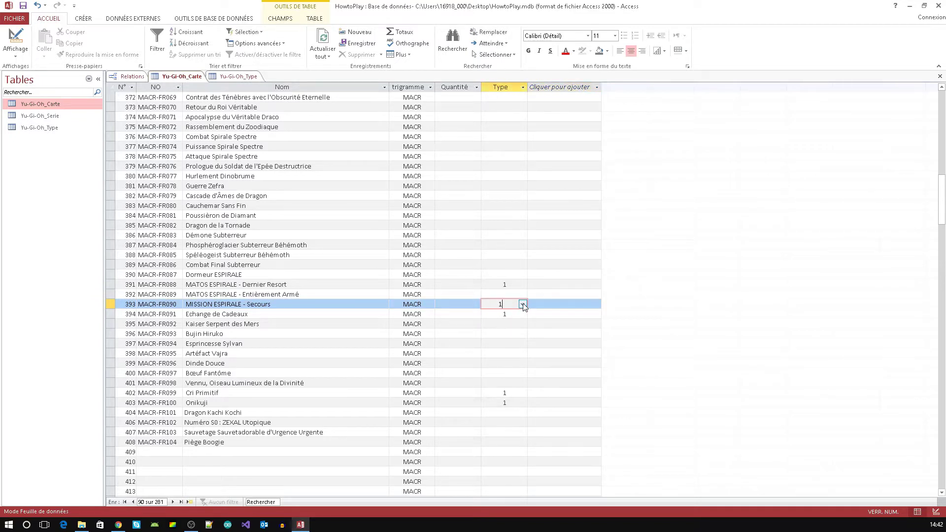
click(523, 304)
key(Escape)
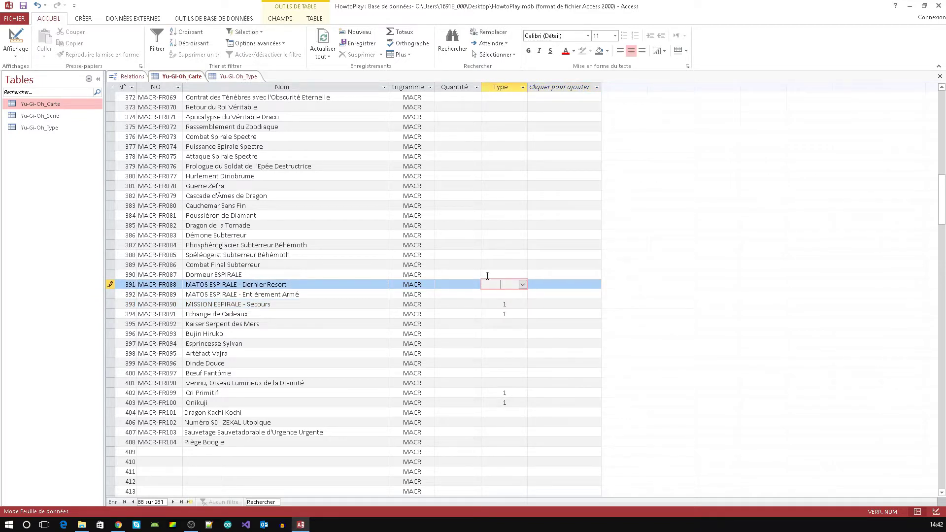
- Set the Type to 1 for MATOS ESPIRALE - Entièrement Armé and clear it for MISSION ESPIRALE - Secours
click(512, 295)
text(1)
key(Tab)
click(497, 305)
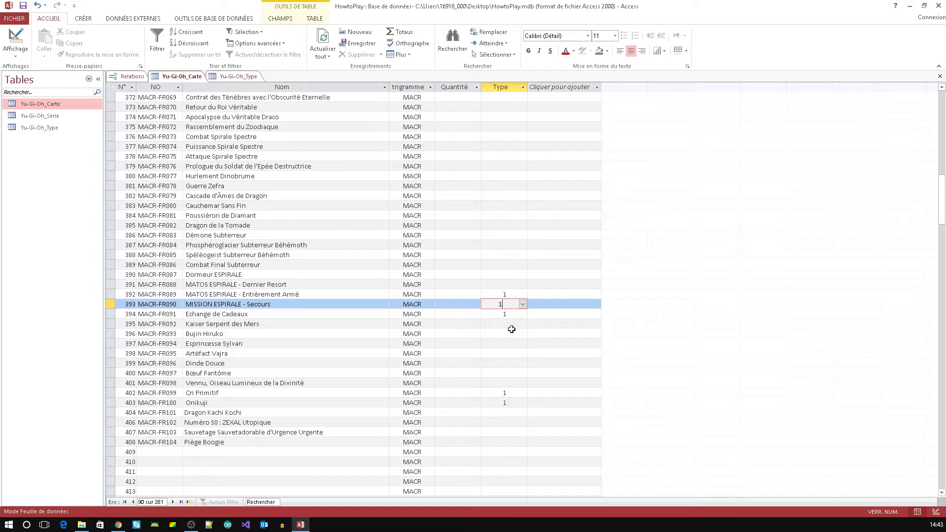
key(BackSpace)
- Set the Type to 1 for Sauvetage Sauvetadorable d'Urgence Urgente (MACR-FR103)
click(548, 343)
click(348, 442)
key(shift+Tab)
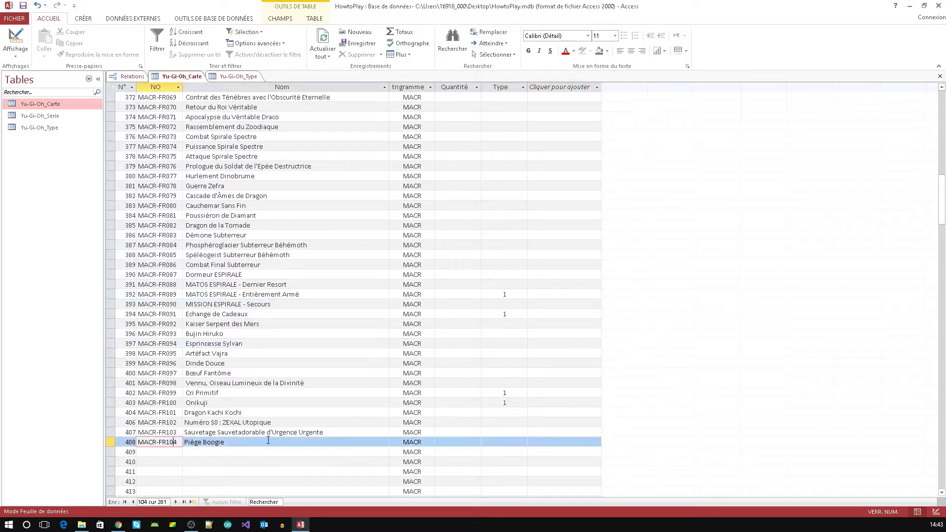
click(497, 441)
click(497, 432)
text(1)
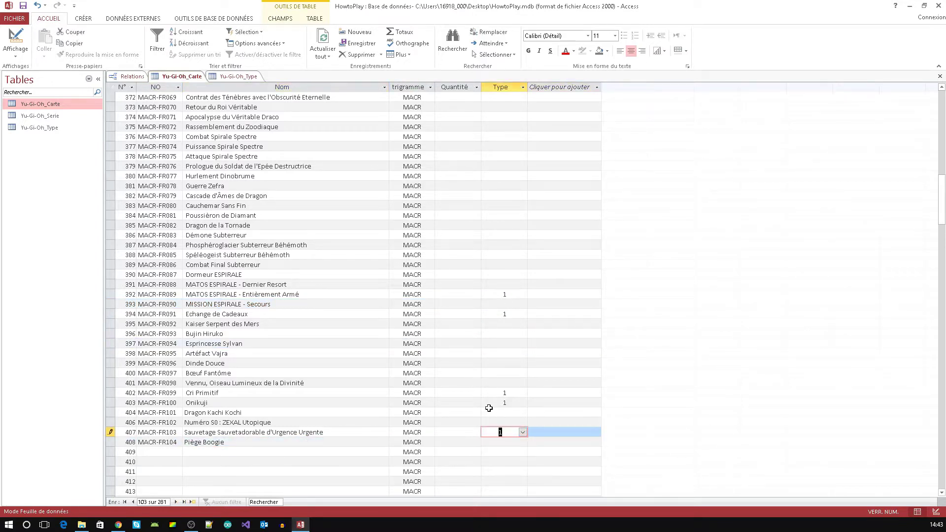
click(300, 323)
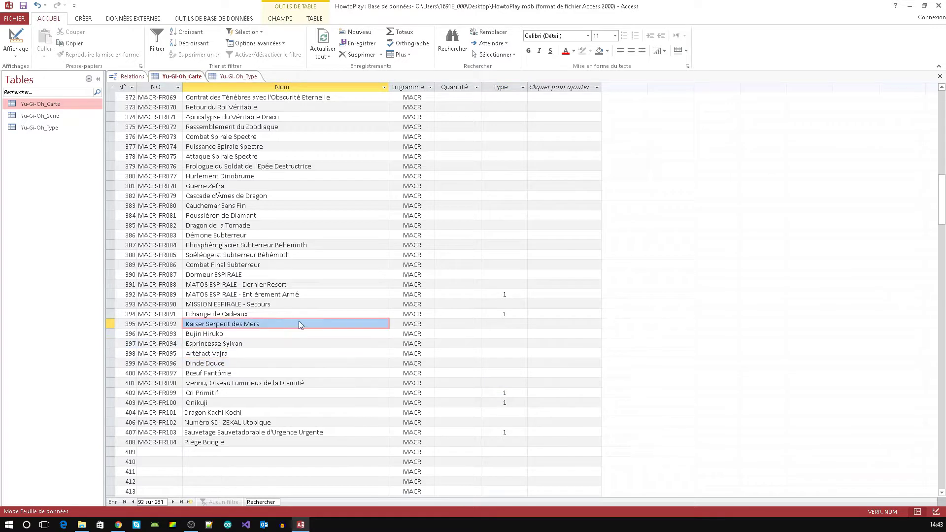
click(268, 303)
click(261, 254)
click(236, 225)
click(238, 195)
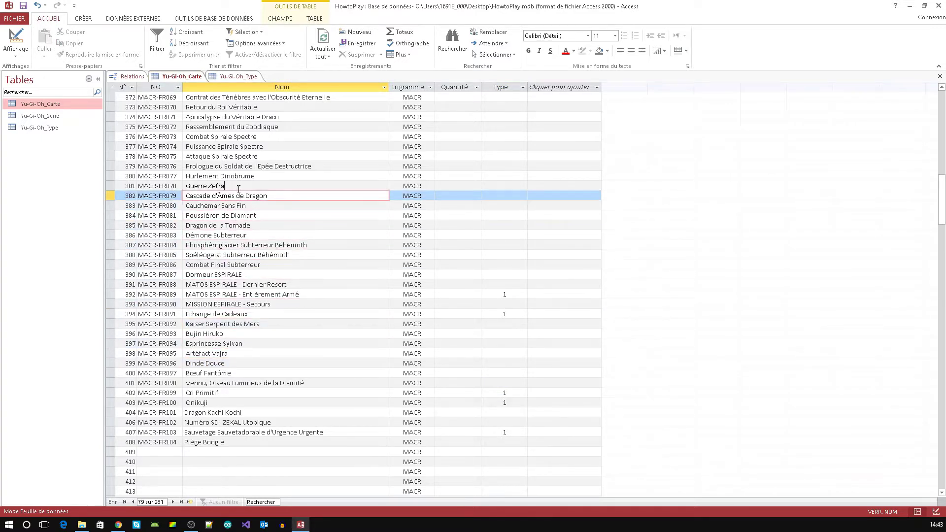
click(515, 190)
text(1)
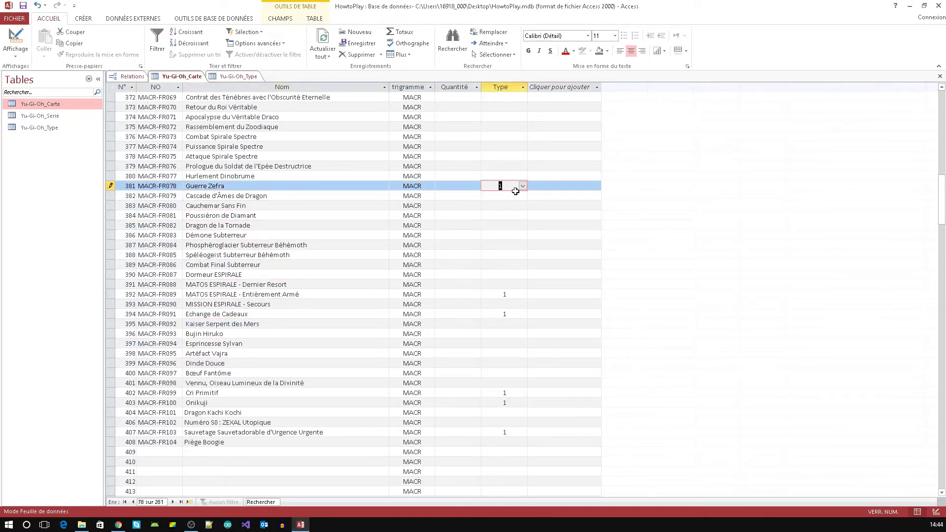
click(522, 186)
key(Escape)
click(595, 215)
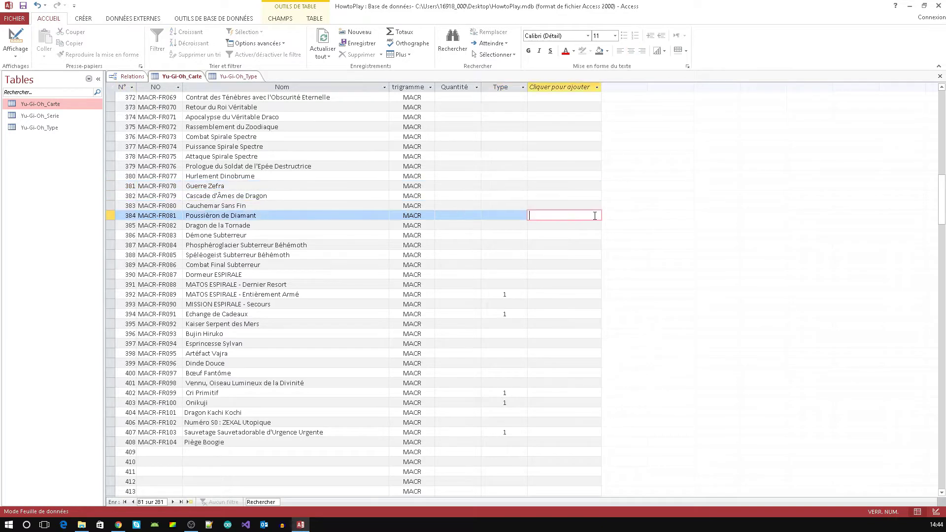
- Set the Type to 1 for Cascade d'Âmes de Dragon (MACR-FR079)
click(340, 177)
click(384, 196)
click(512, 195)
click(523, 195)
click(502, 205)
key(Tab)
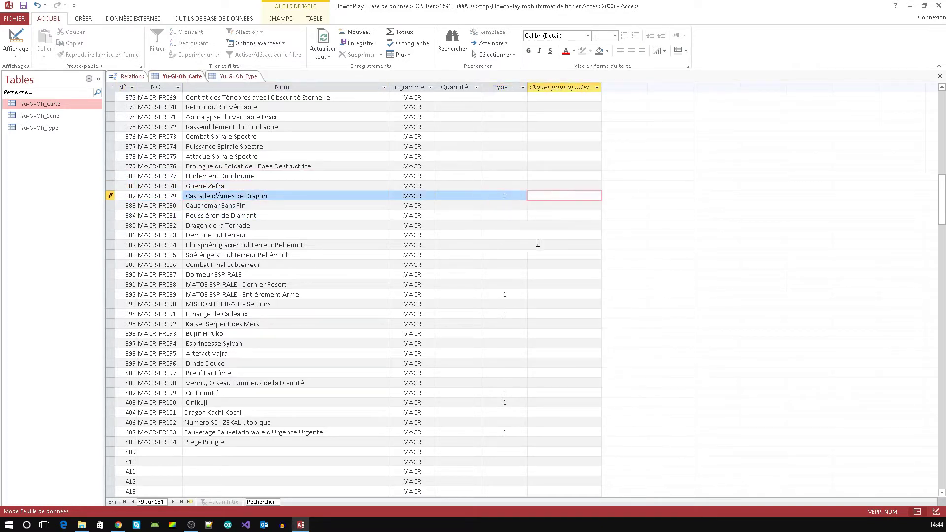
scroll(401, 139, up, 20)
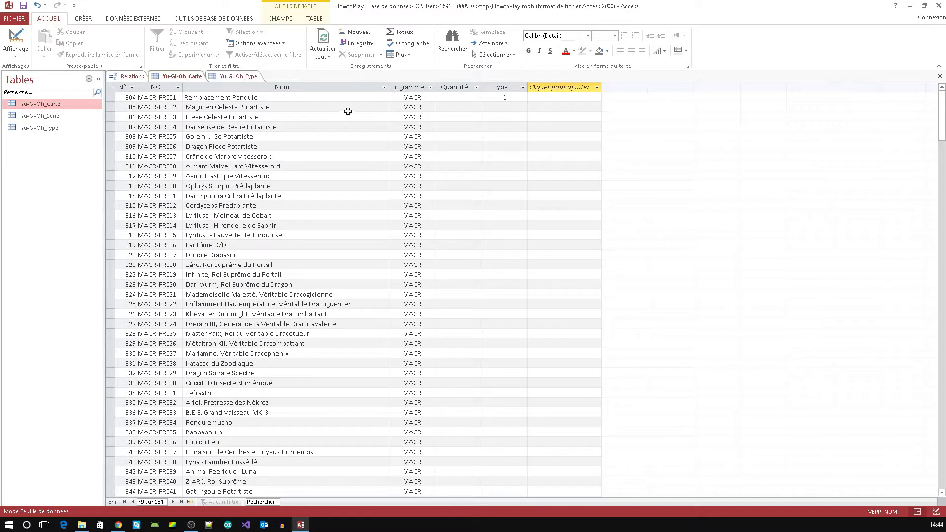
click(502, 107)
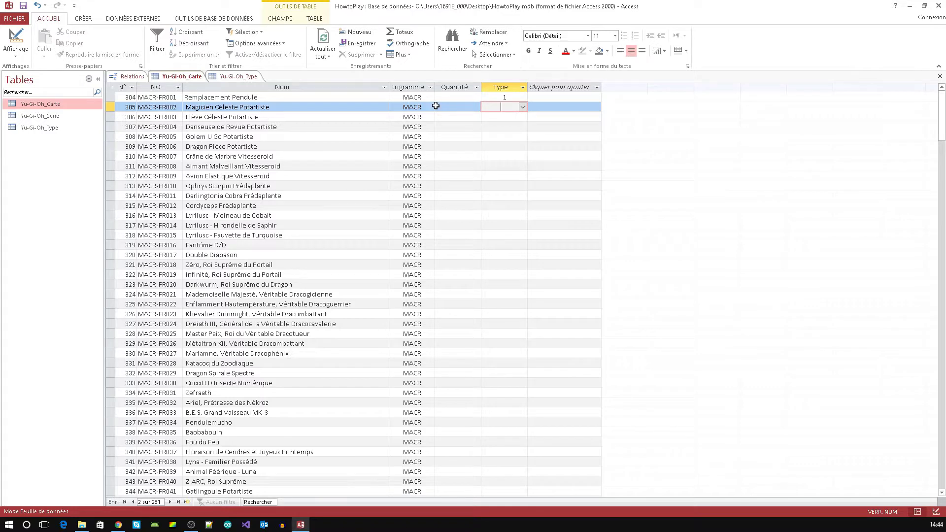
click(118, 524)
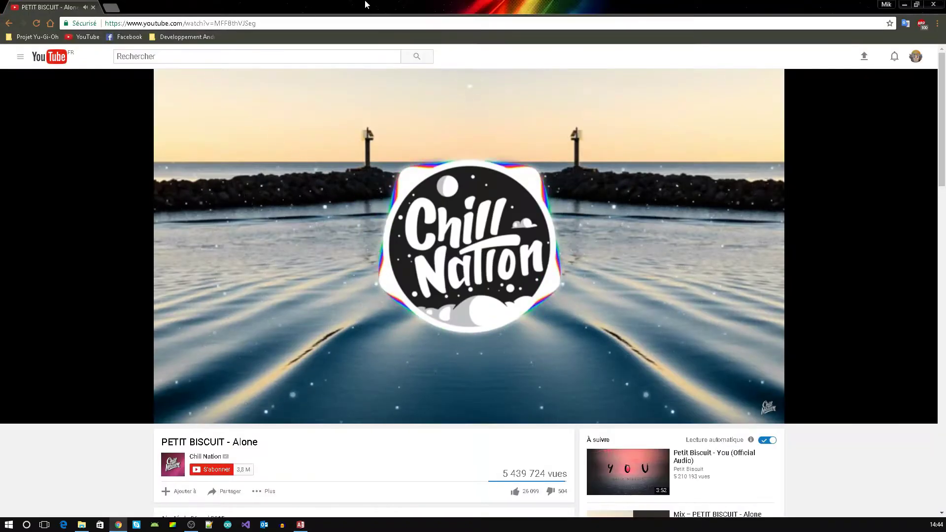
click(118, 524)
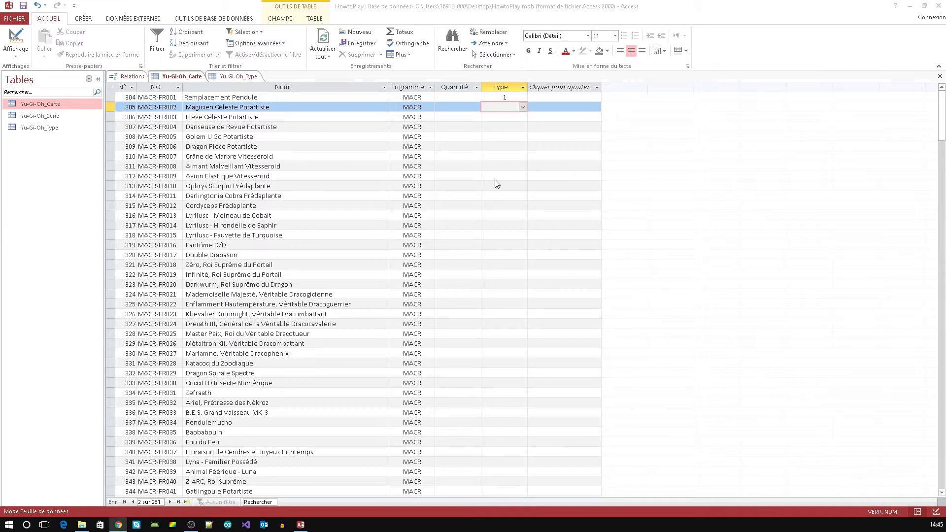
- Set the Type to 2 for the cards from Dragon Spirale Spectre (MACR-FR029) through Floraison de Cendres et Joyeux Printemps (MACR-FR037)
drag(108, 117, 112, 432)
click(518, 402)
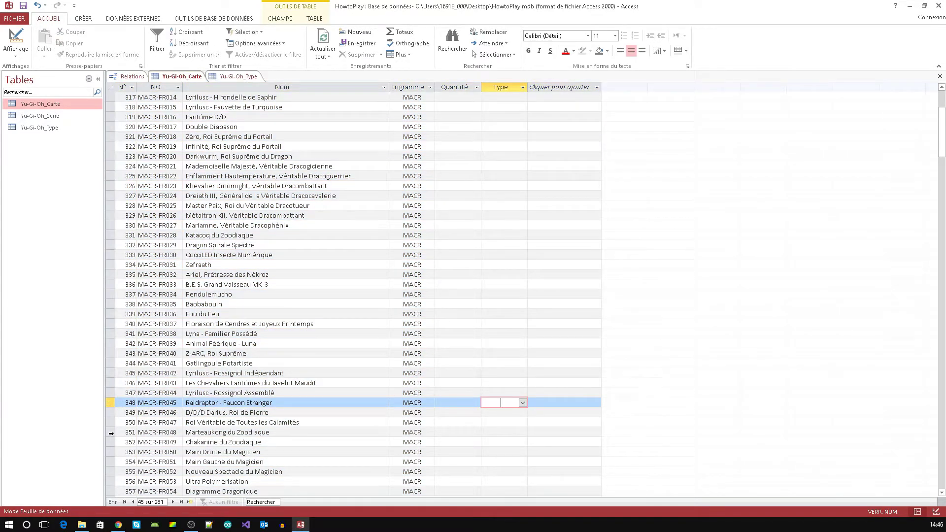
click(523, 315)
click(518, 328)
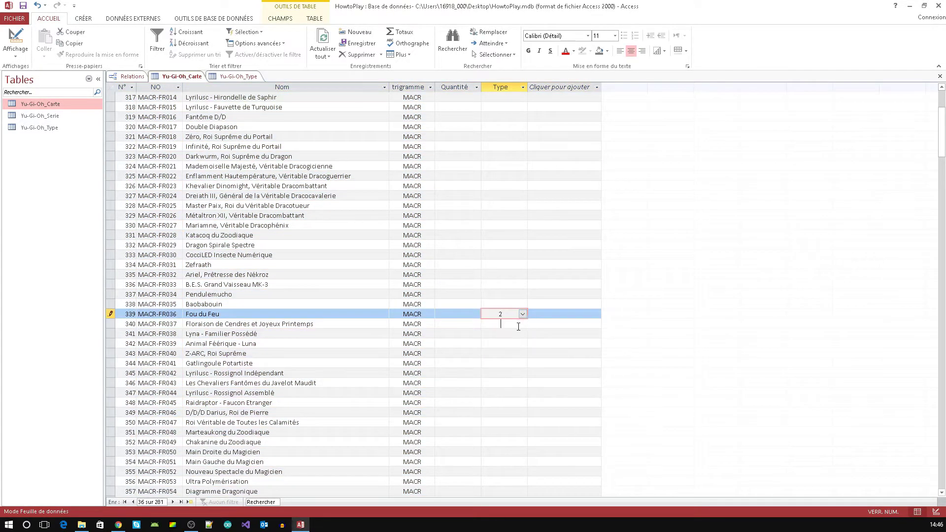
click(517, 323)
text(2)
click(508, 284)
text(2)
click(509, 245)
text(2)
- Set the Type to 2 for the cards from Katacoq du Zoodiaque (MACR-FR028) back to Lyrilusc - Hirondelle de Saphir (MACR-FR014)
click(509, 235)
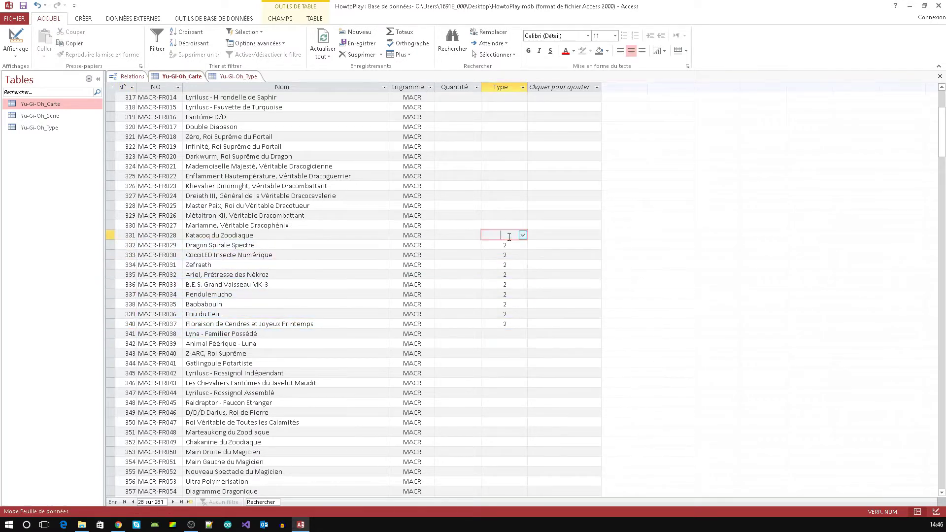
key(2)
key(Up)
key(2)
key(Up)
key(2)
key(Up)
key(2)
key(Up)
key(2)
key(Up)
key(2)
key(Up)
key(2)
key(Up)
key(2)
key(Up)
key(2)
key(Up)
key(2)
key(Up)
key(2)
key(Up)
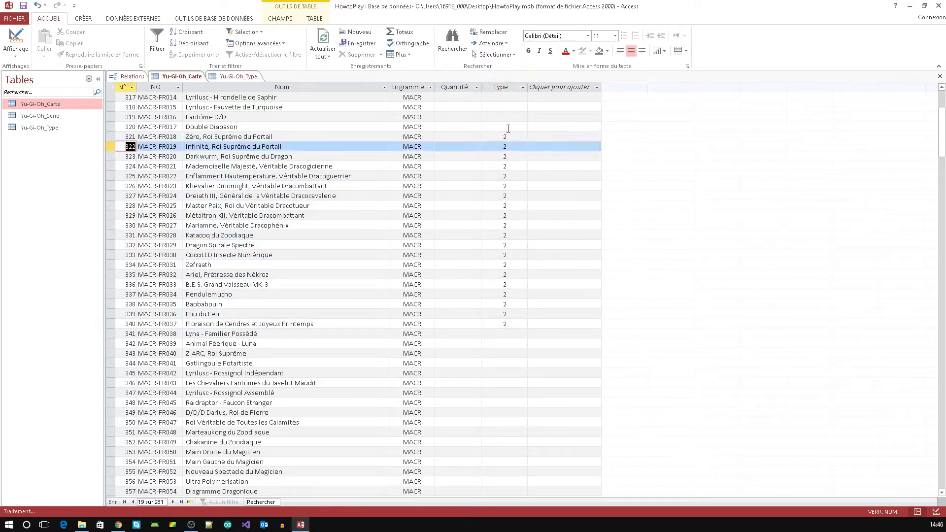
key(Up)
key(Up)
key(2)
key(Up)
key(2)
key(Up)
key(2)
key(Up)
key(2)
- Set the Type to 2 for the cards from Lyna - Familier Possédé (MACR-FR038) through Marteaukong du Zoodiaque (MACR-FR048)
click(504, 333)
text(2)
click(493, 344)
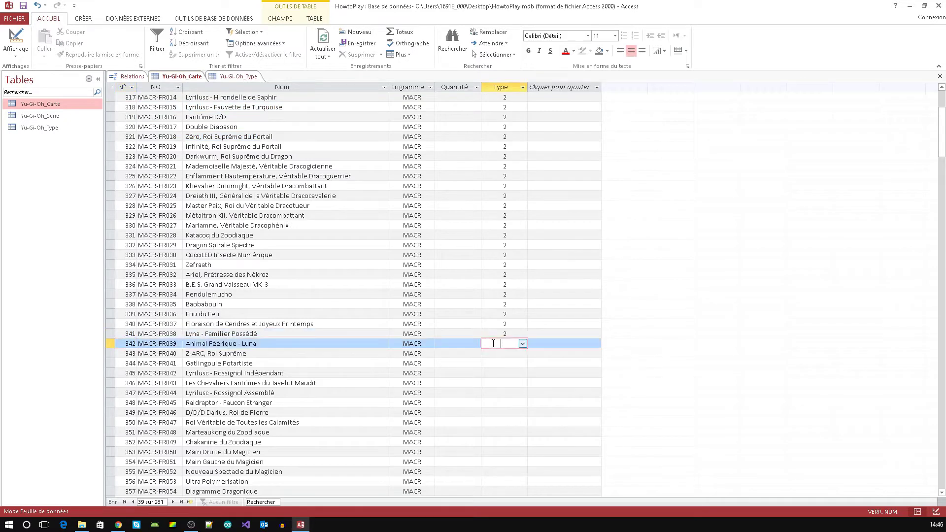
key(2)
key(Down)
key(2)
key(Down)
key(2)
key(Down)
key(2)
key(Down)
key(2)
key(Down)
key(2)
key(Down)
key(2)
key(Down)
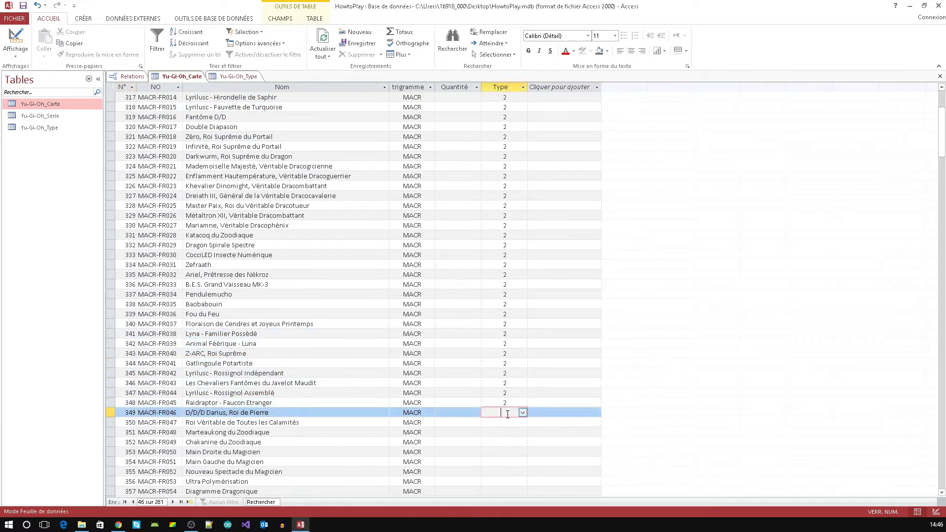
key(2)
key(Down)
key(2)
key(Down)
key(2)
key(Return)
- Look through the Yu-Gi-Oh_Carte table for cards that still have no Type
click(941, 444)
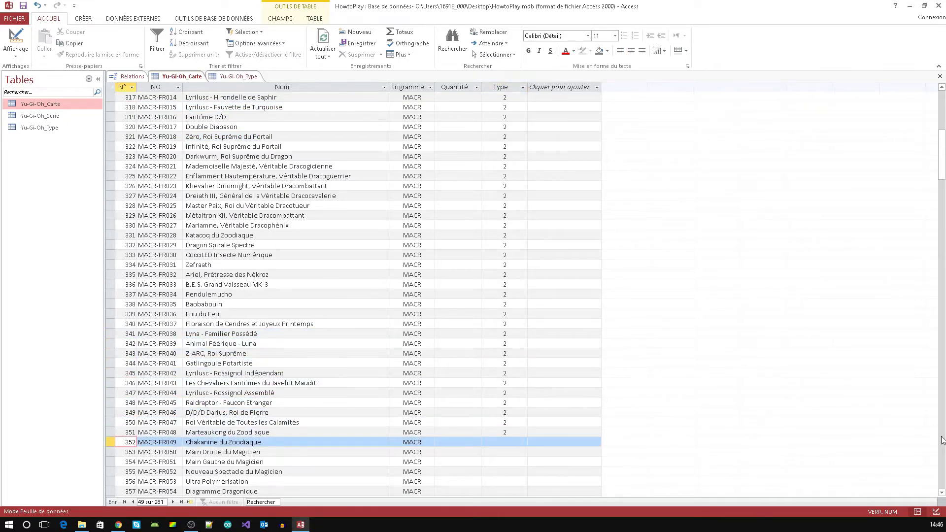
drag(929, 418, 930, 212)
scroll(498, 440, up, 1)
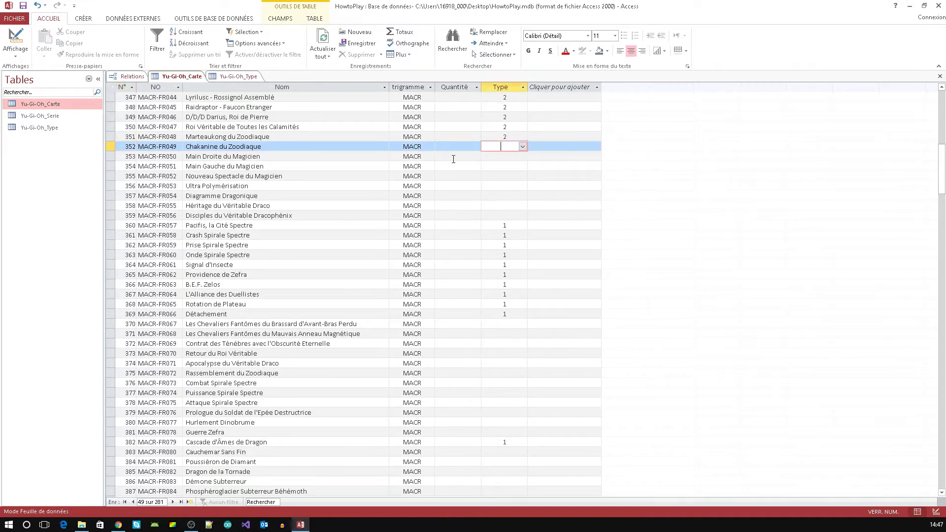
key(Tab)
drag(941, 165, 907, 110)
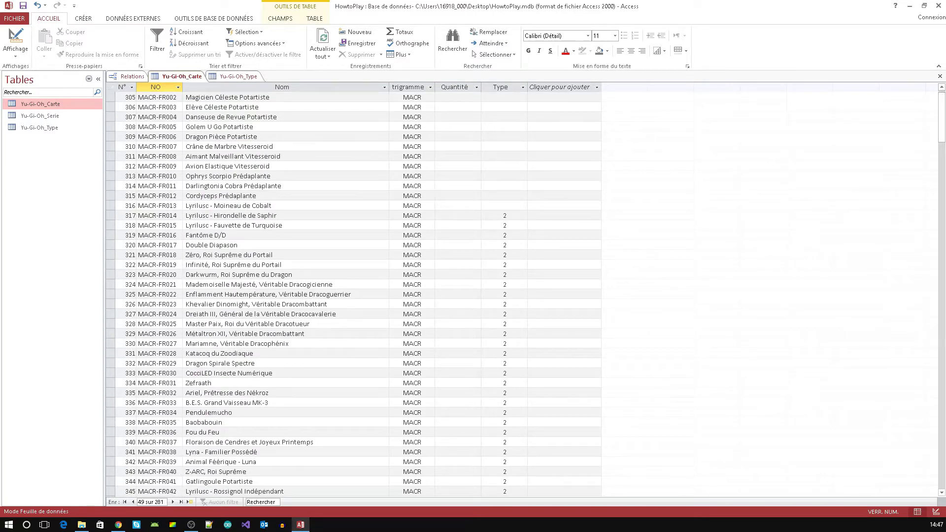
drag(941, 118, 940, 106)
click(162, 97)
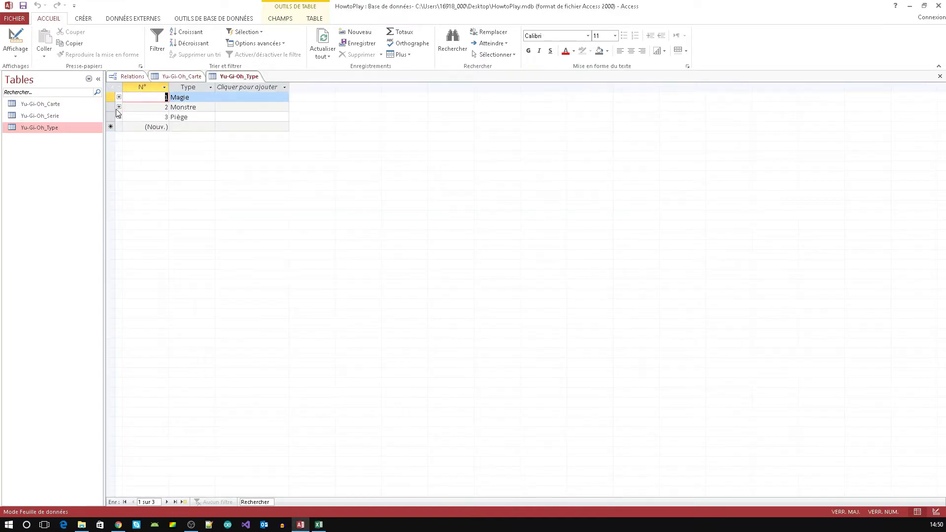
- Try to list the cards linked to the Monstre type, and close the Yu-Gi-Oh_Type table
click(119, 107)
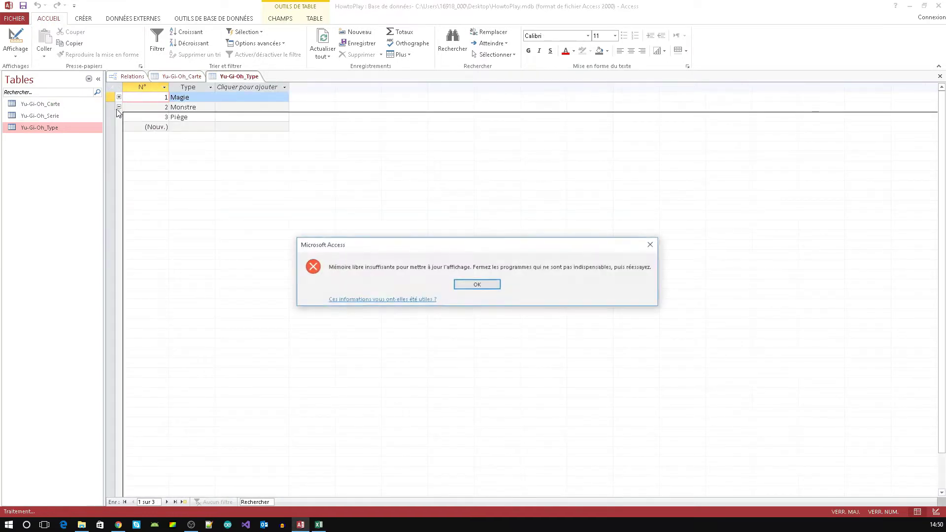
click(472, 282)
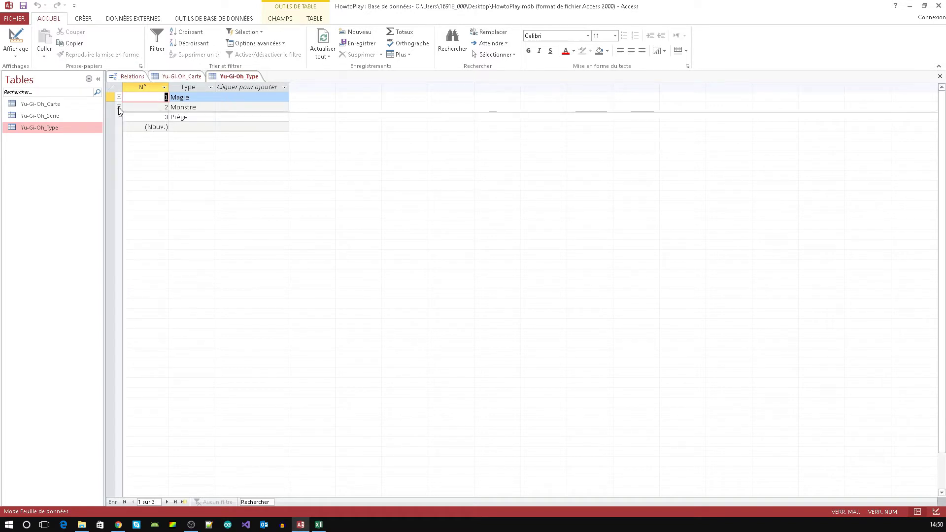
right_click(236, 76)
key(Escape)
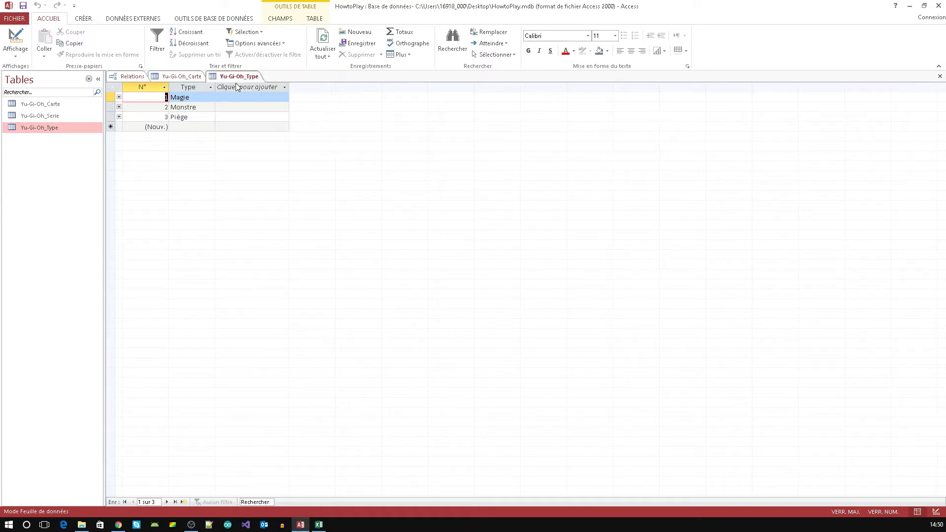
click(246, 87)
key(Escape)
right_click(237, 77)
click(254, 88)
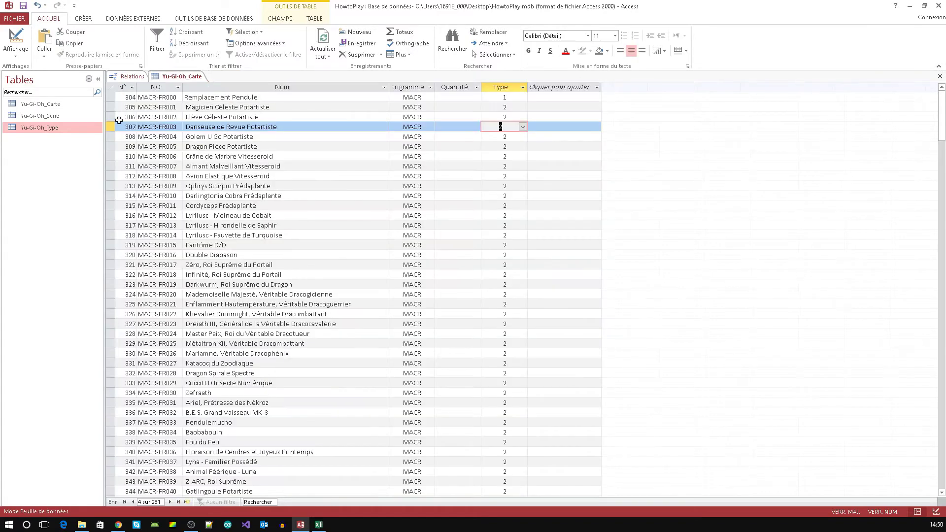
- Open the Yu-Gi-Oh_Type table and view the cards linked to Monstre and Magie, collapsing both lists again
double_click(51, 127)
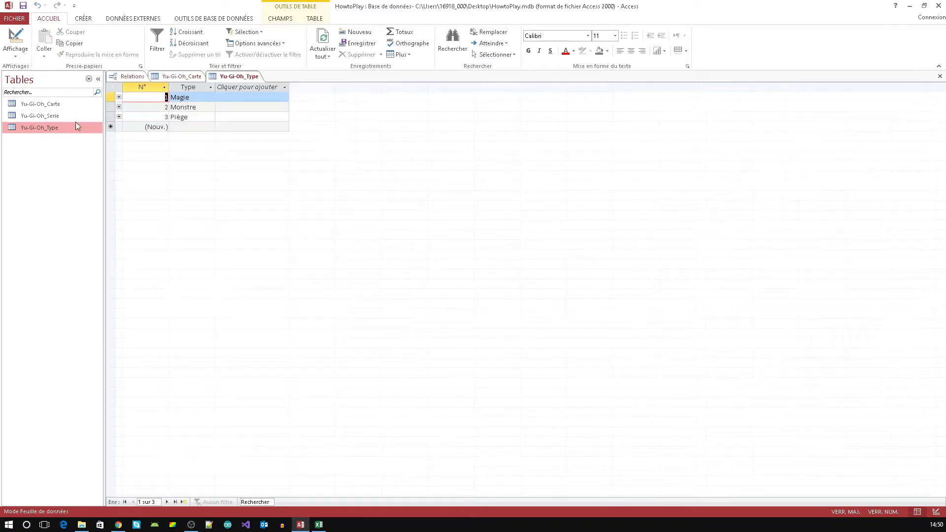
click(118, 106)
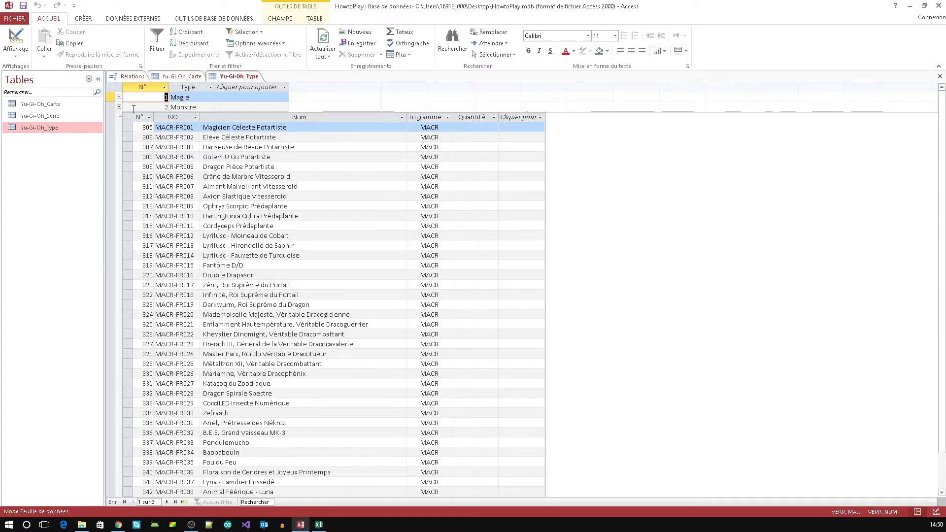
click(119, 98)
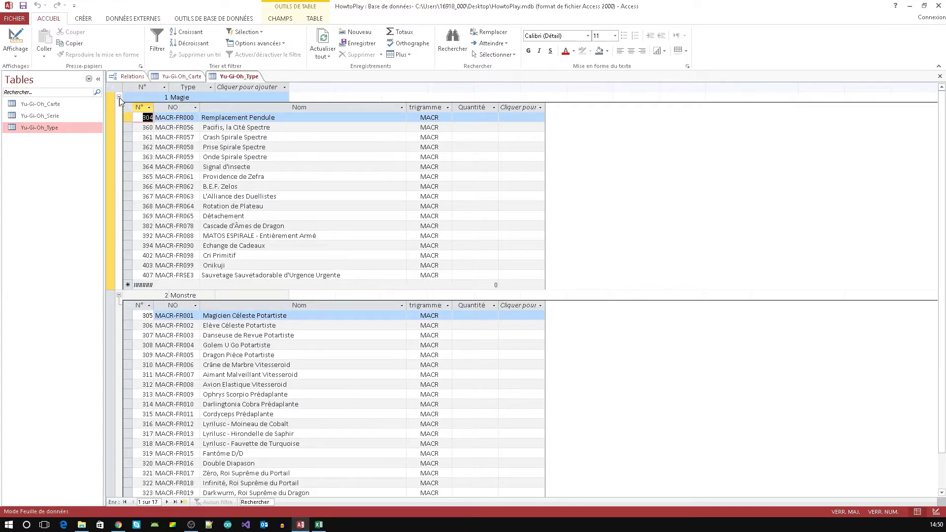
click(118, 98)
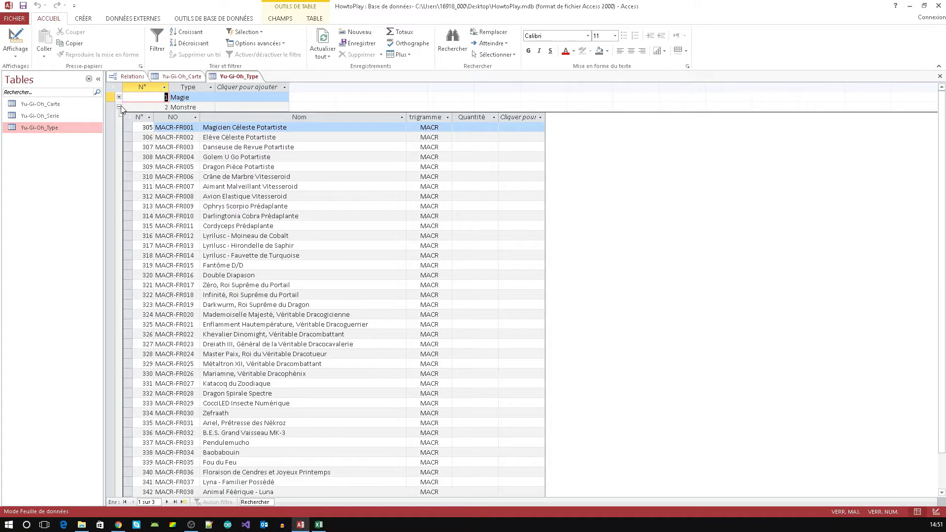
click(119, 108)
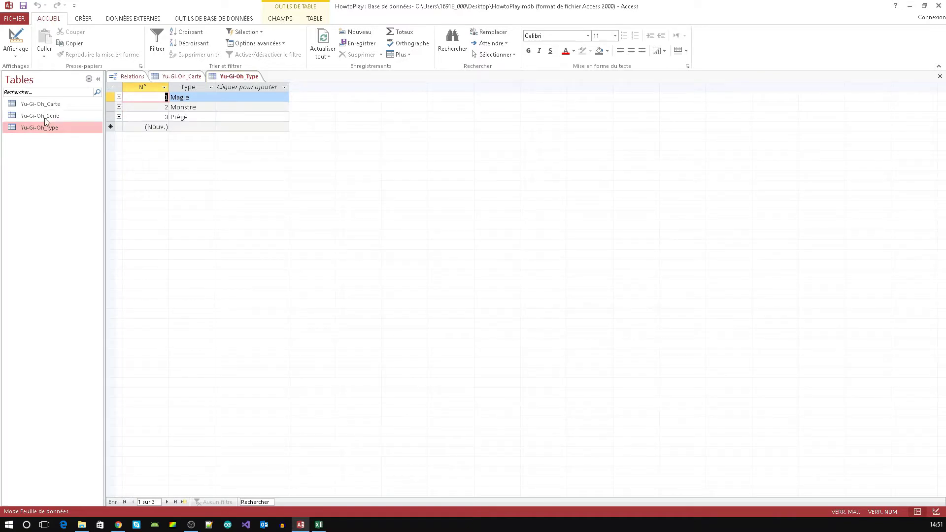
- In the Yu-Gi-Oh_Carte table, set the Type to 1 for Main Droite du Magicien (MACR-FR049) through Disciples du Véritable Dracophénix (MACR-FR055)
double_click(70, 101)
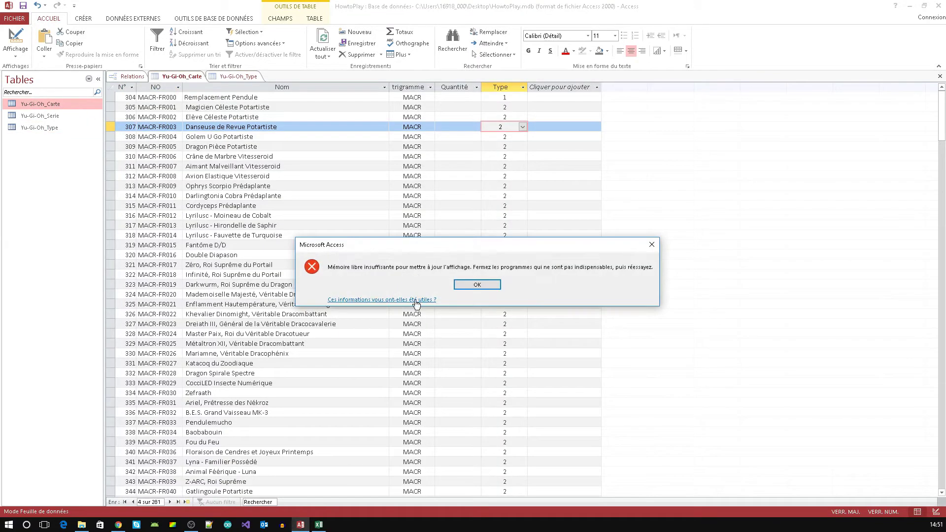
click(477, 285)
click(118, 525)
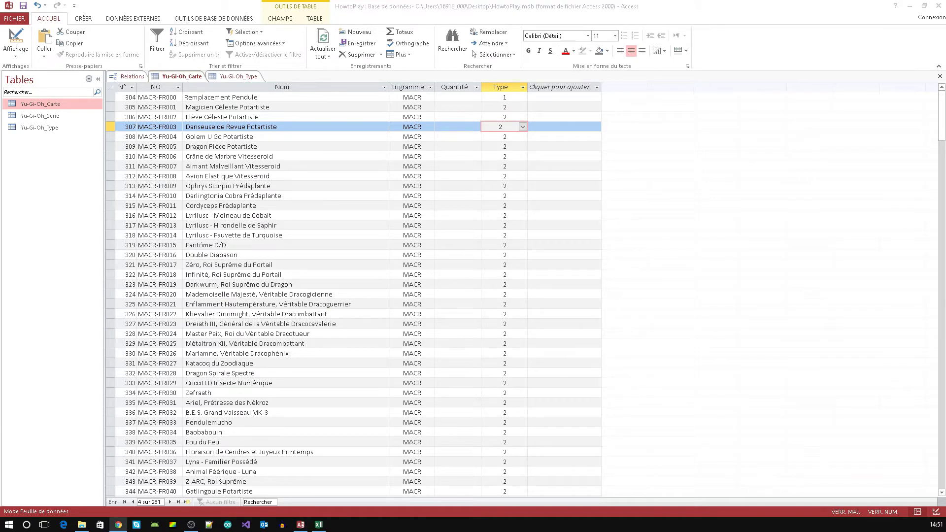
drag(941, 129, 942, 174)
click(453, 206)
click(502, 206)
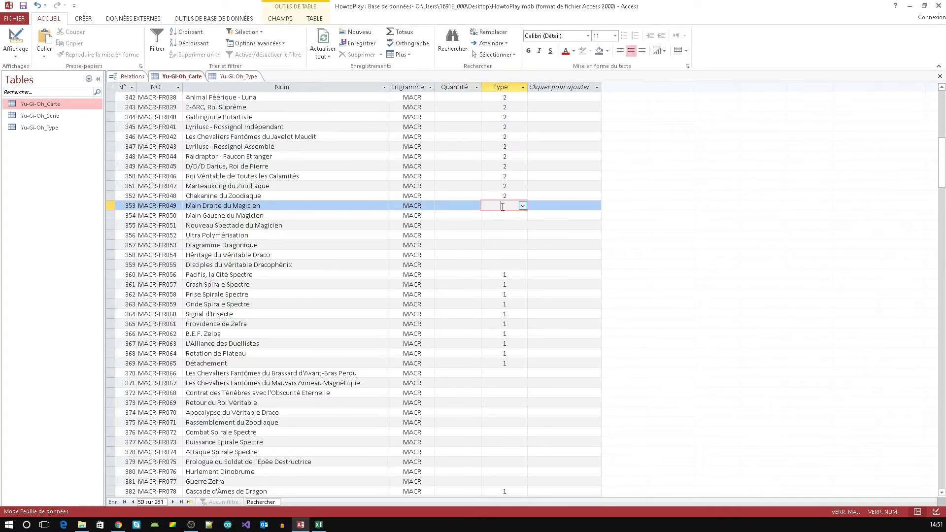
key(1)
key(Down)
key(1)
key(Down)
key(1)
key(Down)
key(1)
key(Down)
key(1)
key(Down)
key(1)
key(Down)
key(Tab)
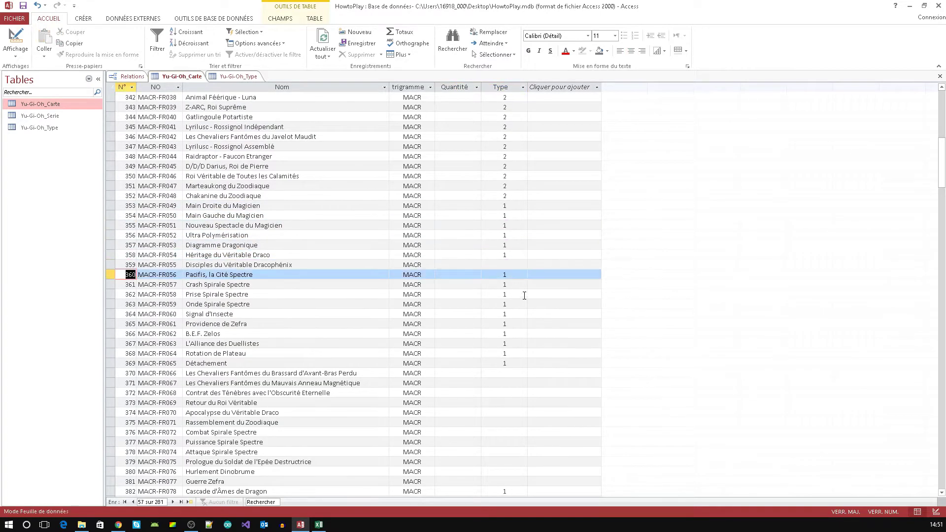
click(504, 265)
text(1)
click(458, 363)
click(504, 363)
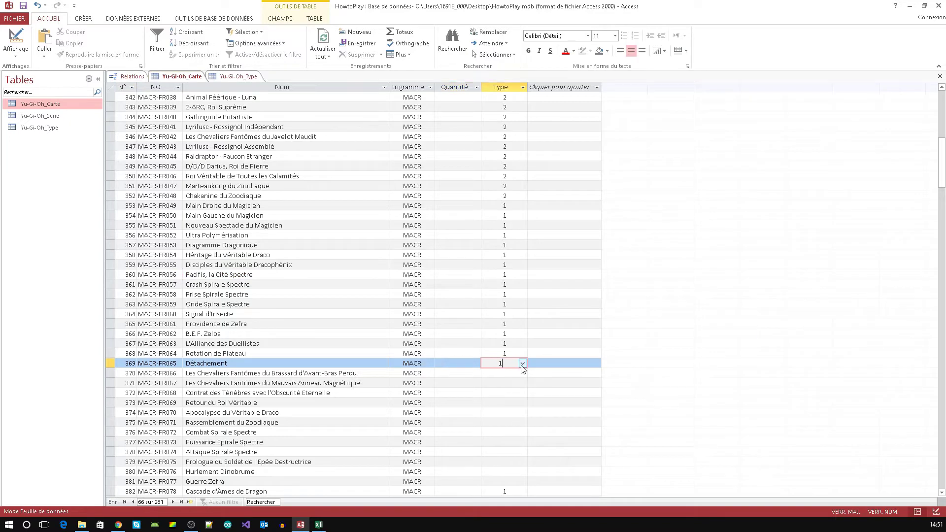
click(524, 363)
click(502, 372)
key(alt+Tab)
key(alt+Tab)
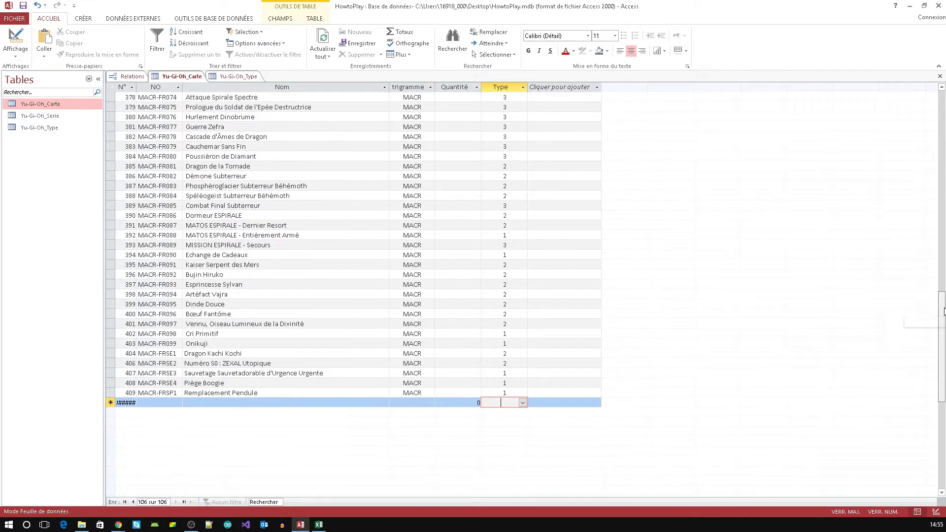
- Set the Quantité of Remplacement Pendule (MACR-FR000) to 3 and center the Quantité column
scroll(353, 294, up, 15)
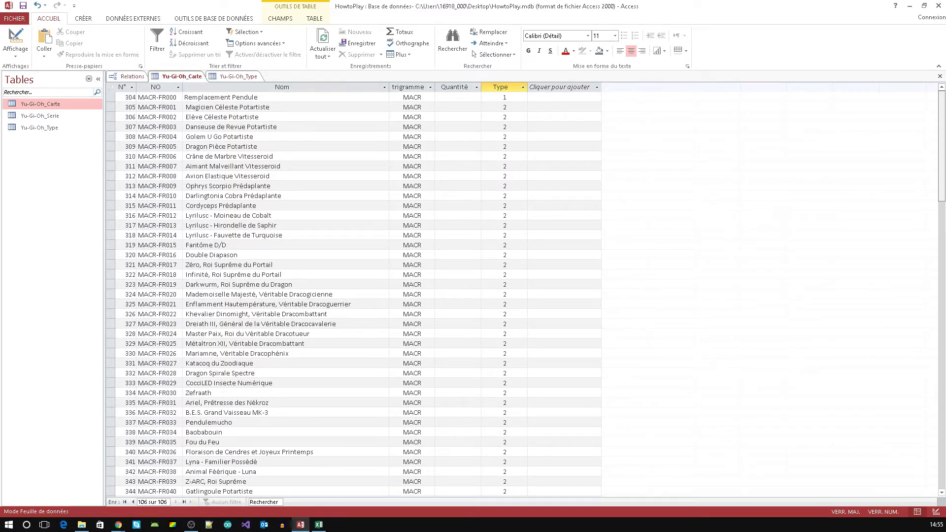
click(468, 95)
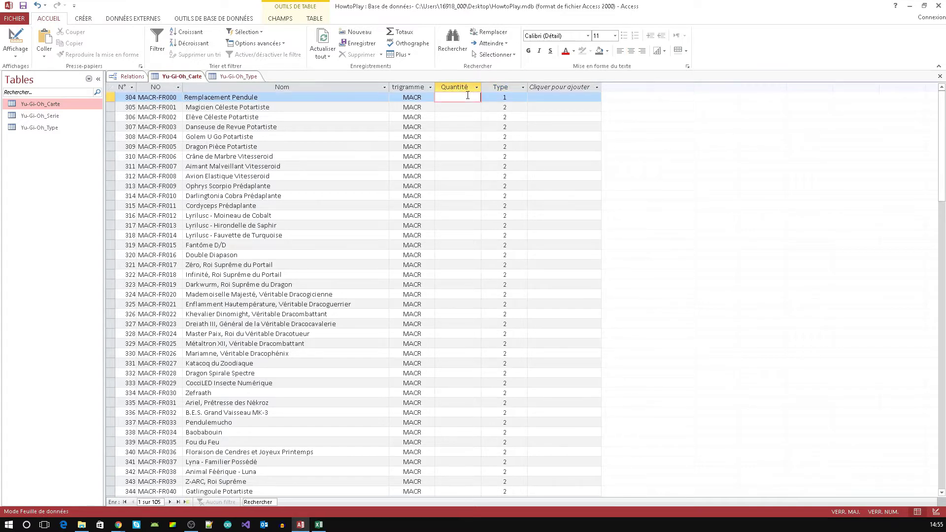
click(44, 127)
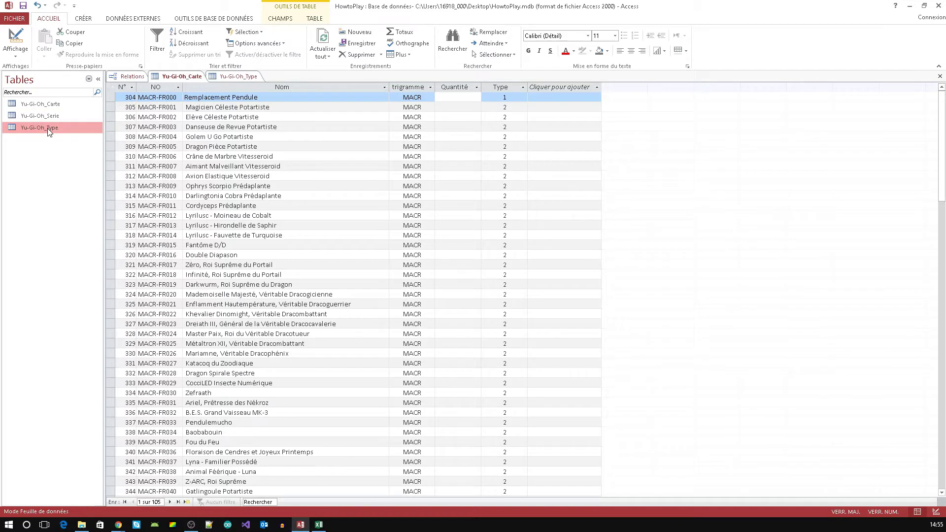
click(52, 105)
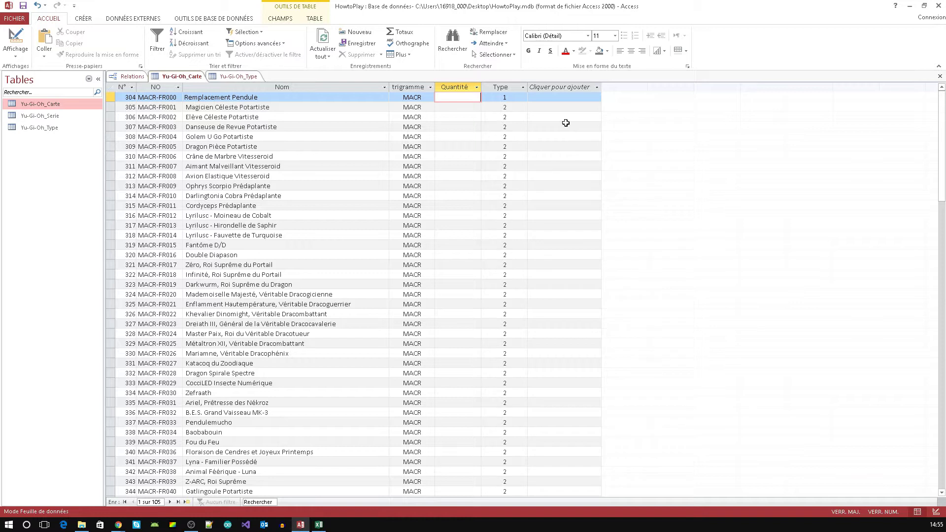
text(3)
key(Tab)
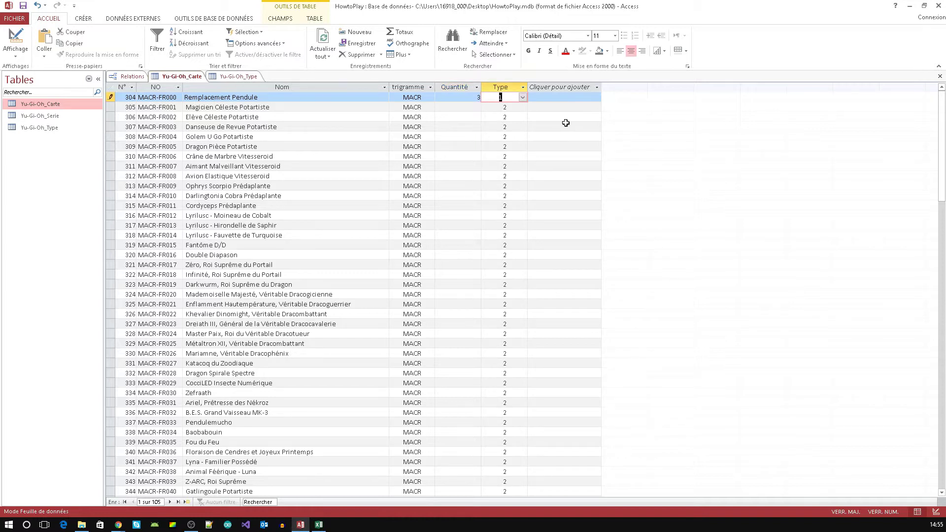
click(460, 86)
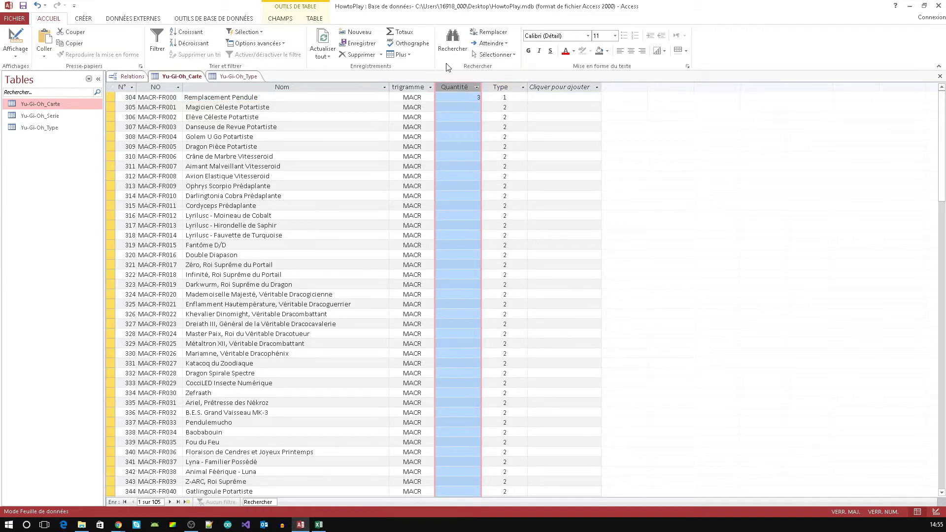
click(631, 51)
- Move the trigramme column between the N° and NO columns
click(412, 87)
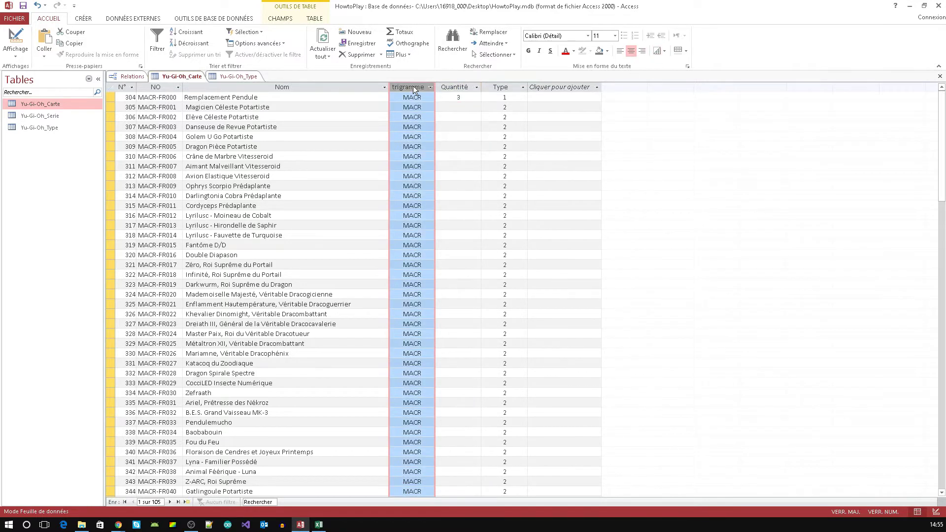
drag(415, 87, 139, 87)
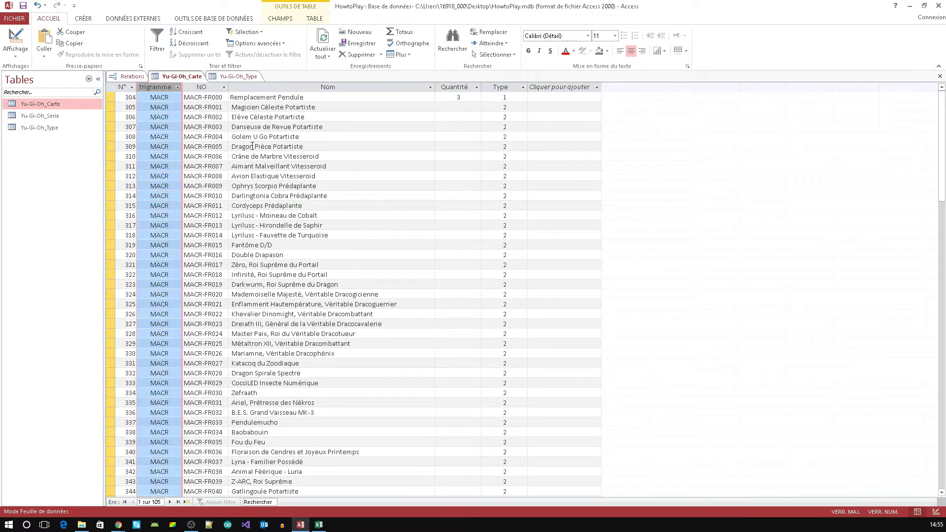
click(339, 145)
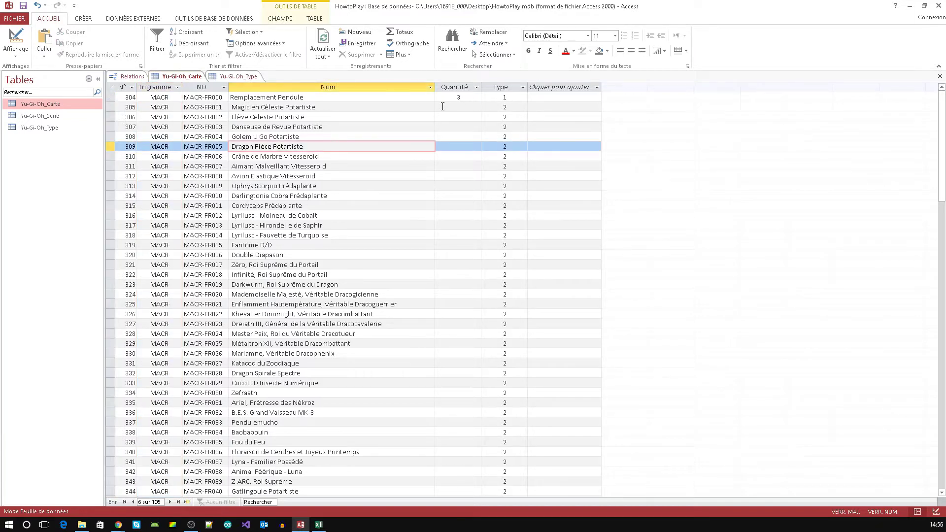
- Make the text of the trigramme through Type columns bold in the Yu-Gi-Oh_Carte table
drag(150, 87, 504, 97)
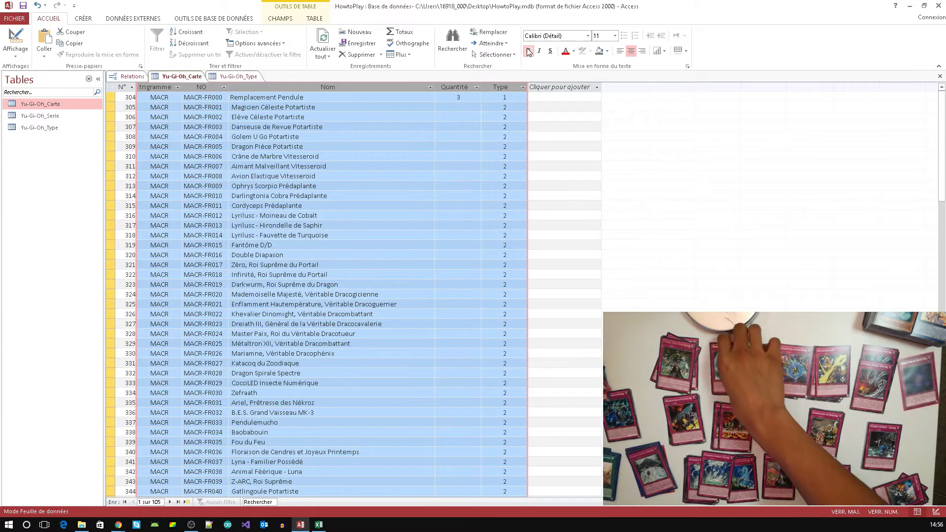
key(ctrl+g)
click(456, 235)
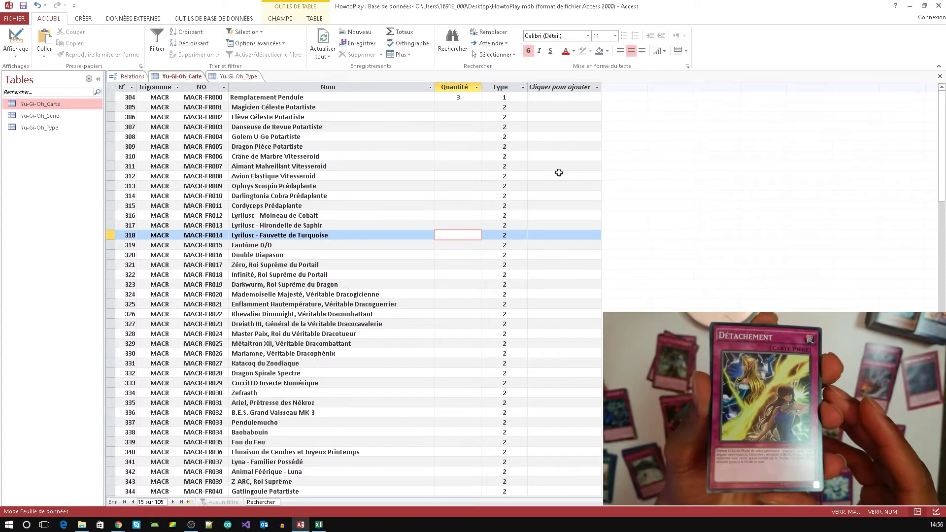
click(563, 117)
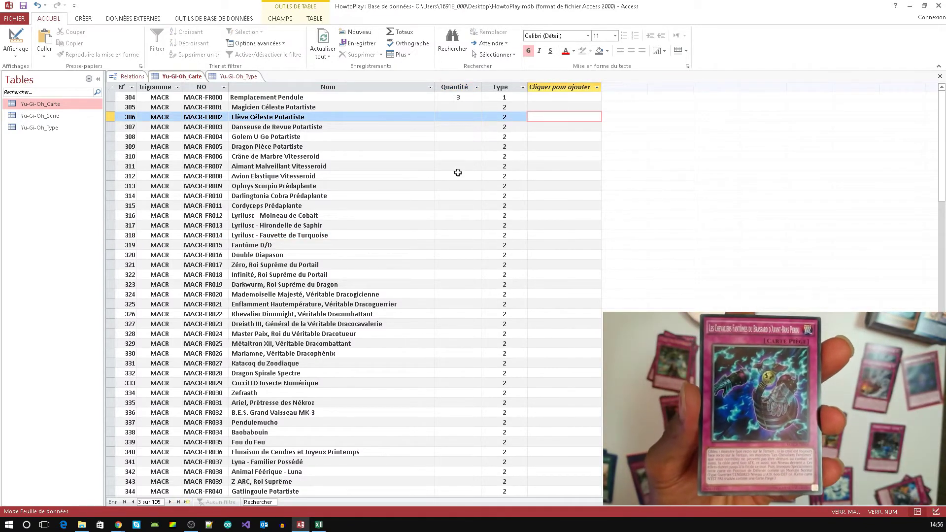
click(485, 108)
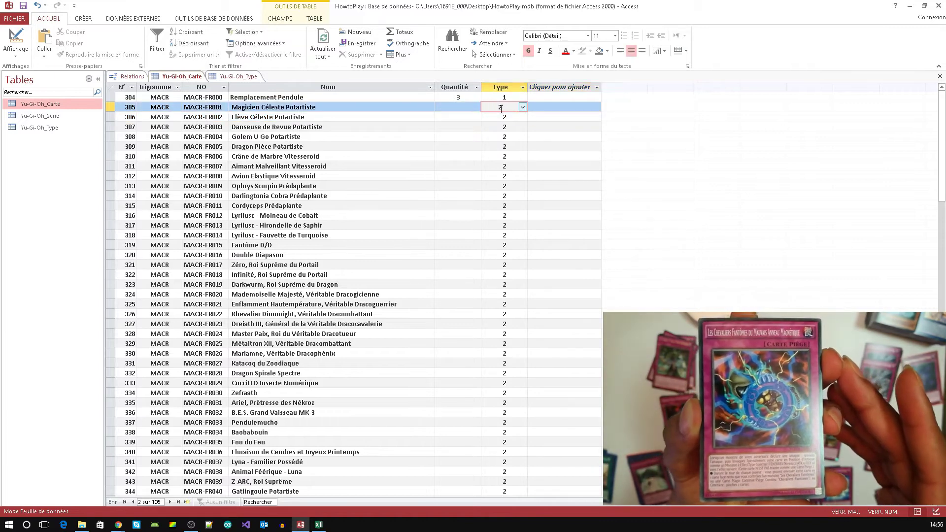
click(540, 130)
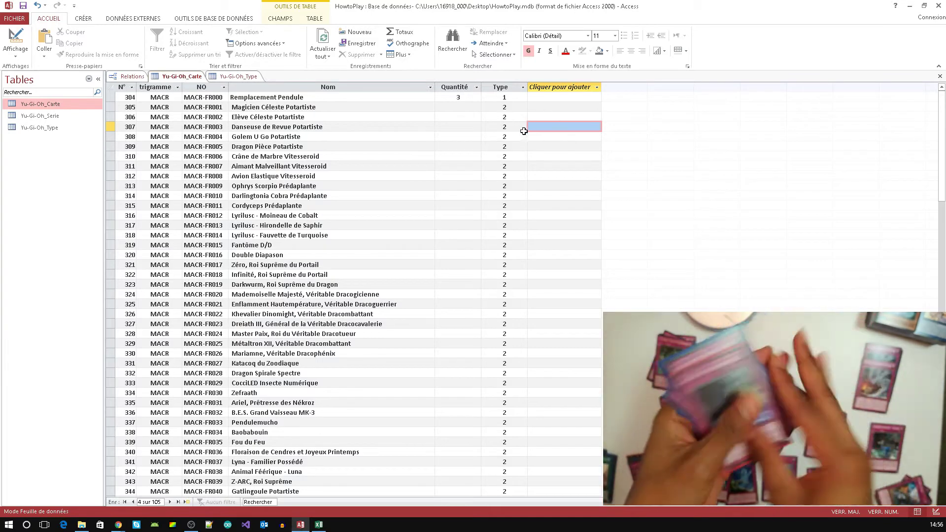
click(462, 107)
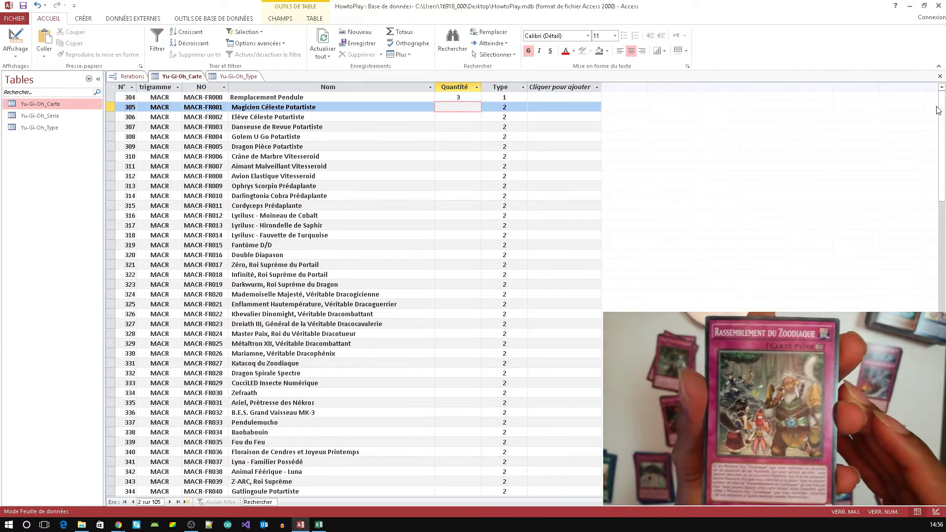
- Set the Quantité to 9 for Main Gauche du Magicien (MACR-FR050), 8 for Main Droite du Magicien and 3 for Nouveau Spectacle du Magicien
drag(941, 108, 934, 227)
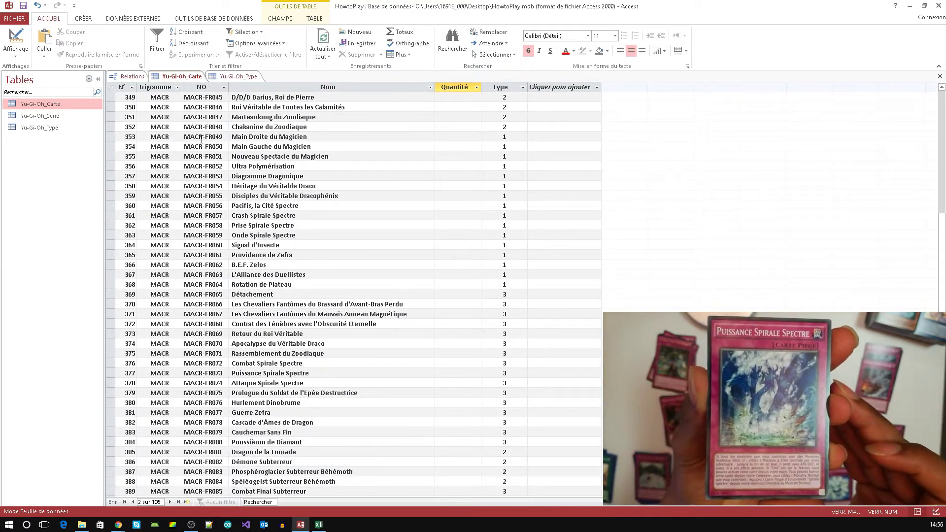
click(456, 146)
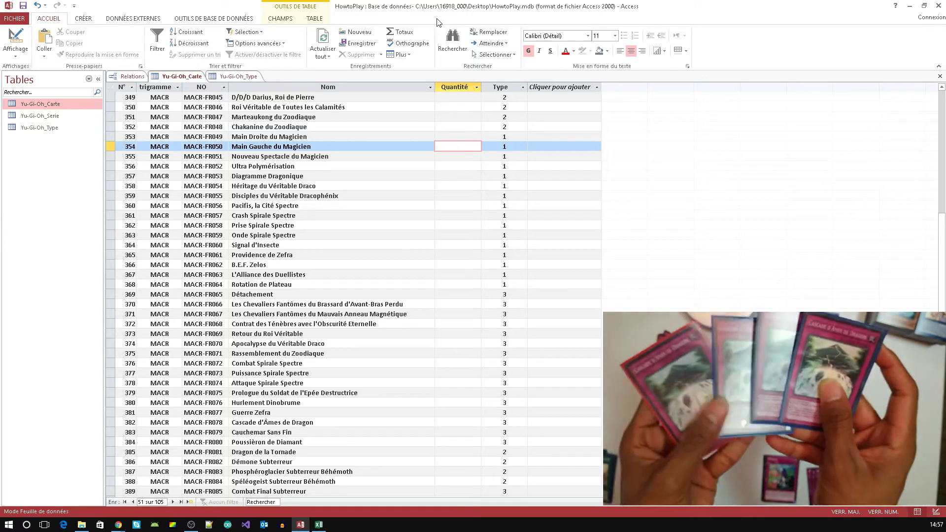
text(9)
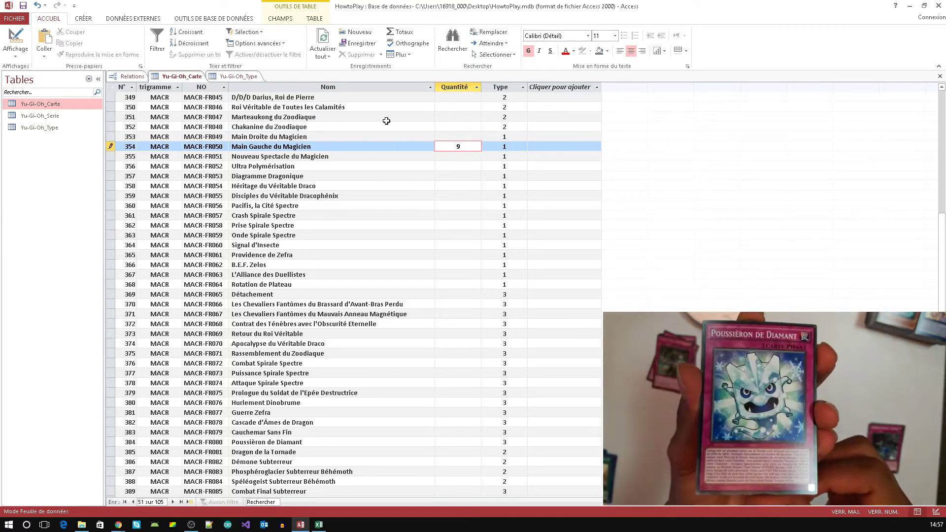
click(448, 139)
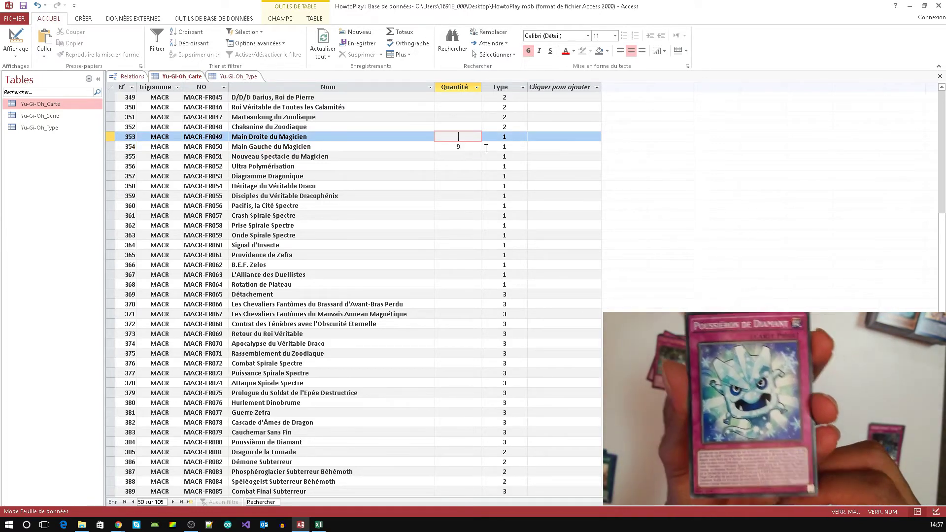
text(8)
click(464, 157)
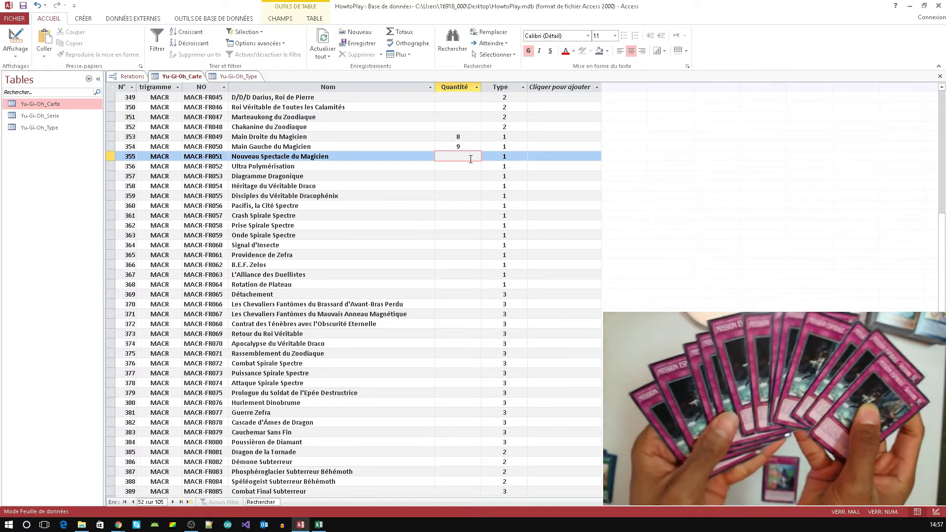
text(3)
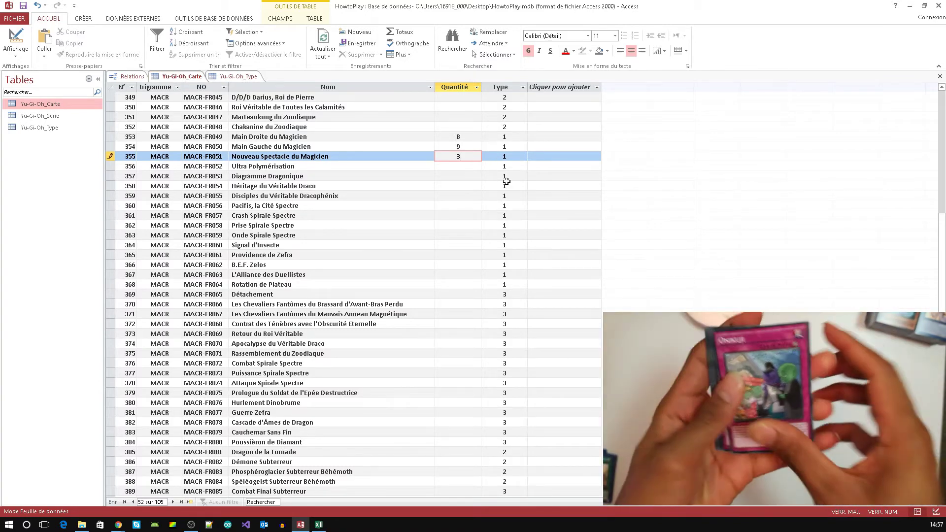
- Set the Quantité of Ultra Polymérisation (MACR-FR052) to 1, and of Diagramme Dragonique and Héritage du Véritable Draco to 0
click(474, 169)
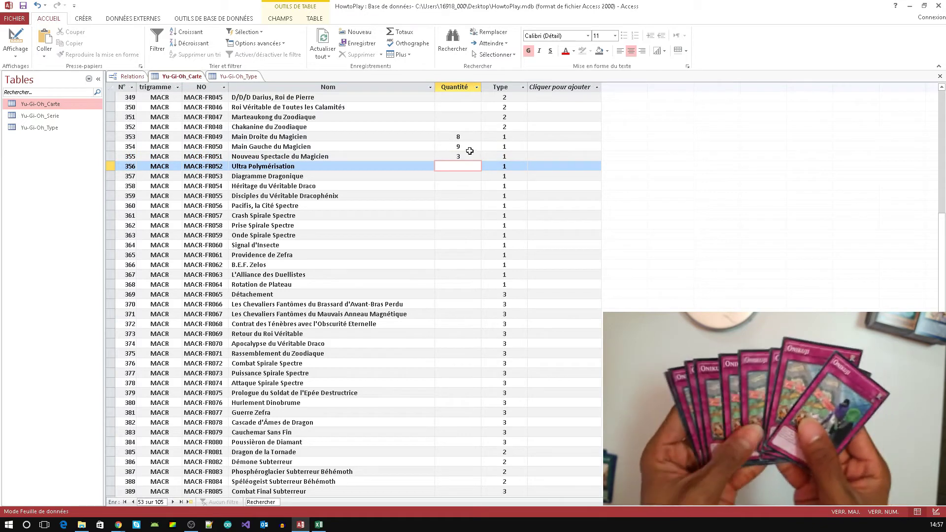
text(1)
key(Tab)
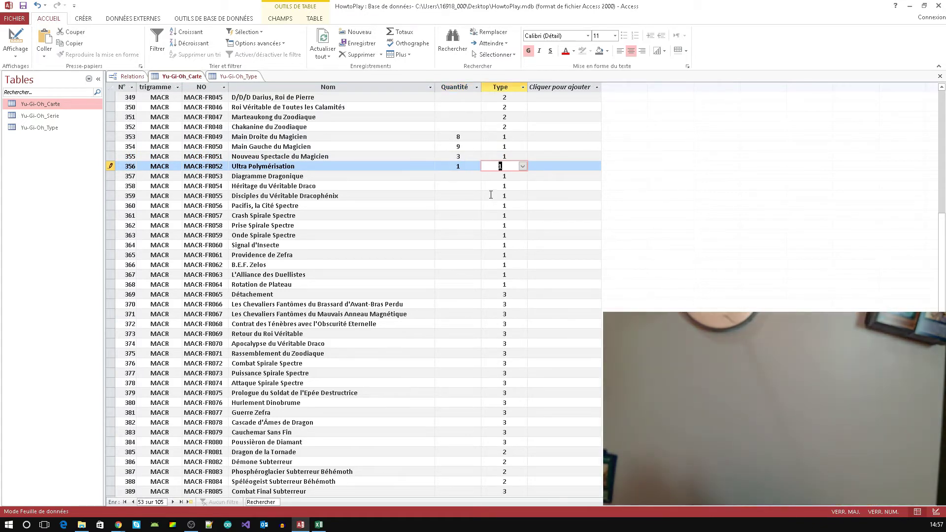
click(478, 175)
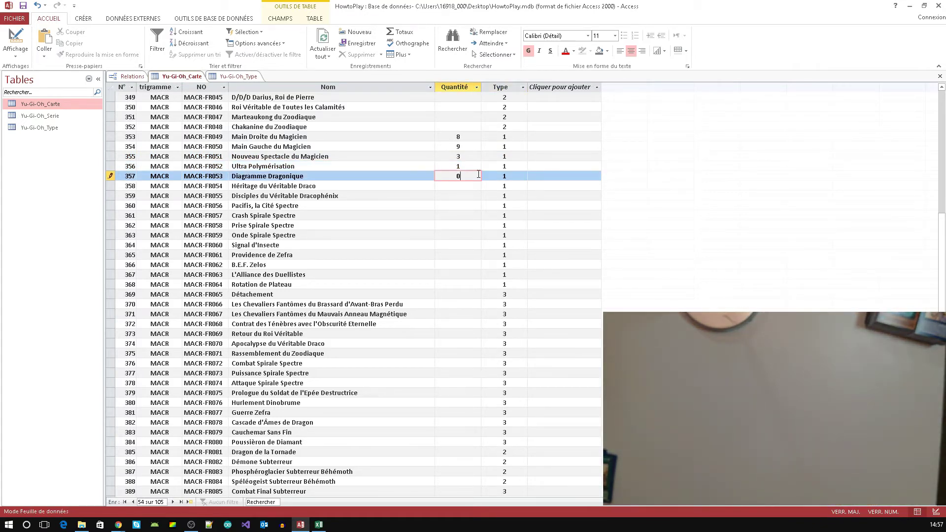
key(Down)
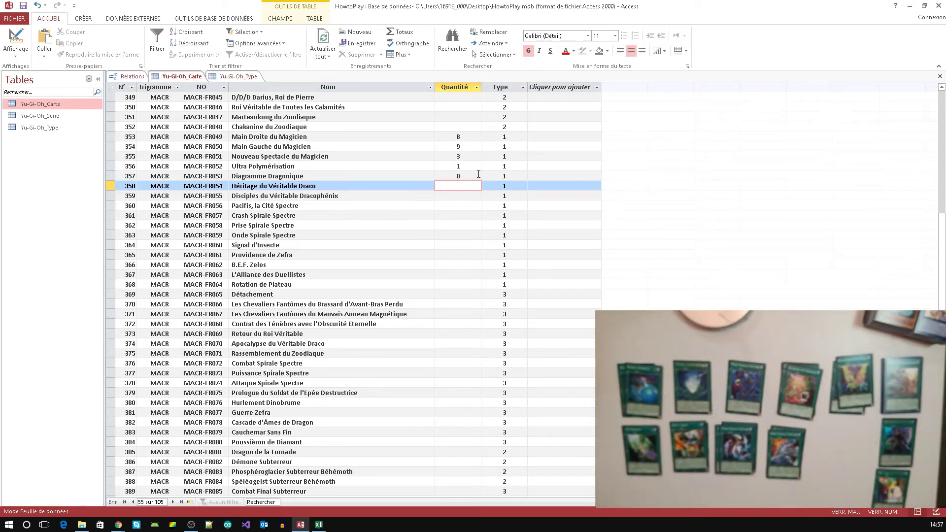
key(Tab)
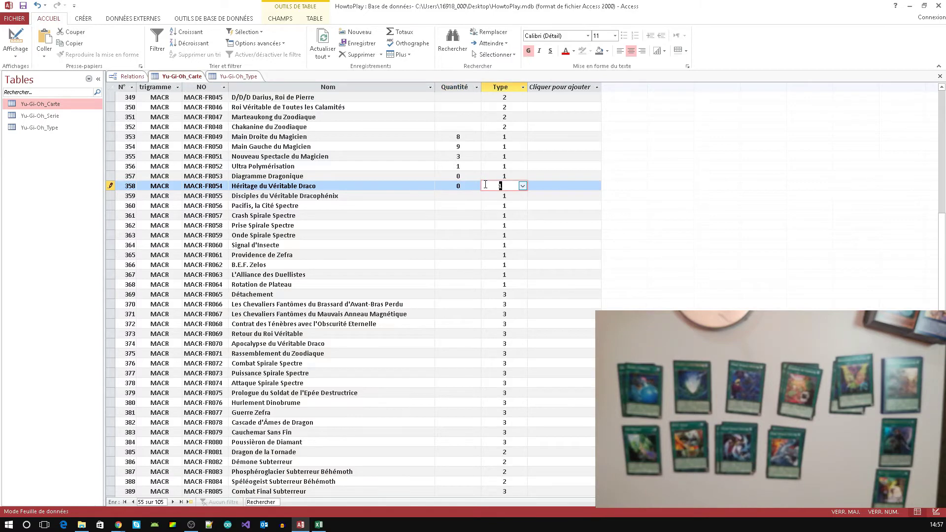
key(Tab)
click(485, 185)
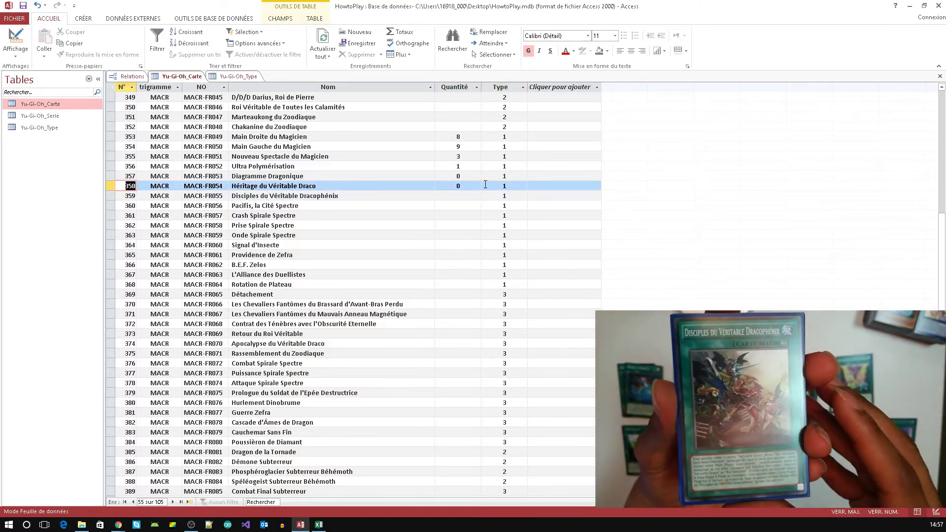
click(564, 176)
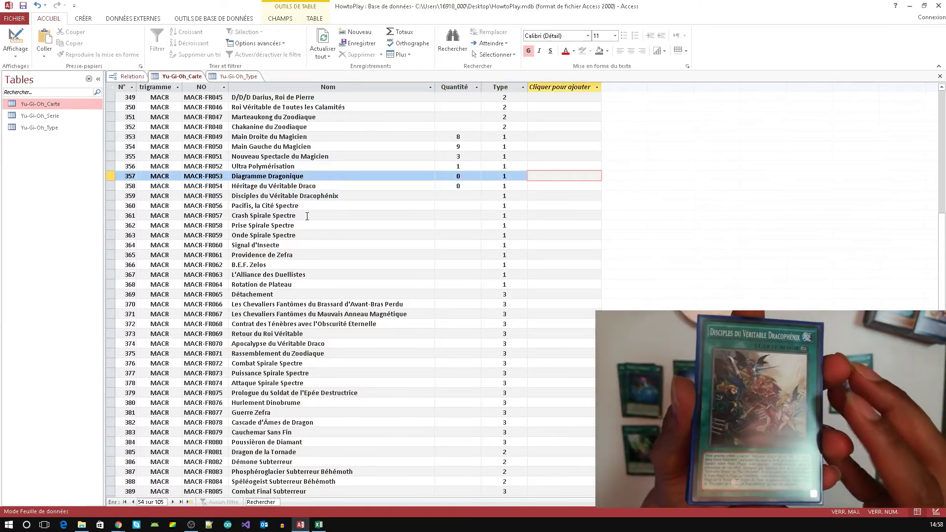
- Set the Quantité of Disciples du Véritable Dracophénix (MACR-FR055) to 8 and of Pacifis, la Cité Spectre (MACR-FR056) to 3
click(457, 196)
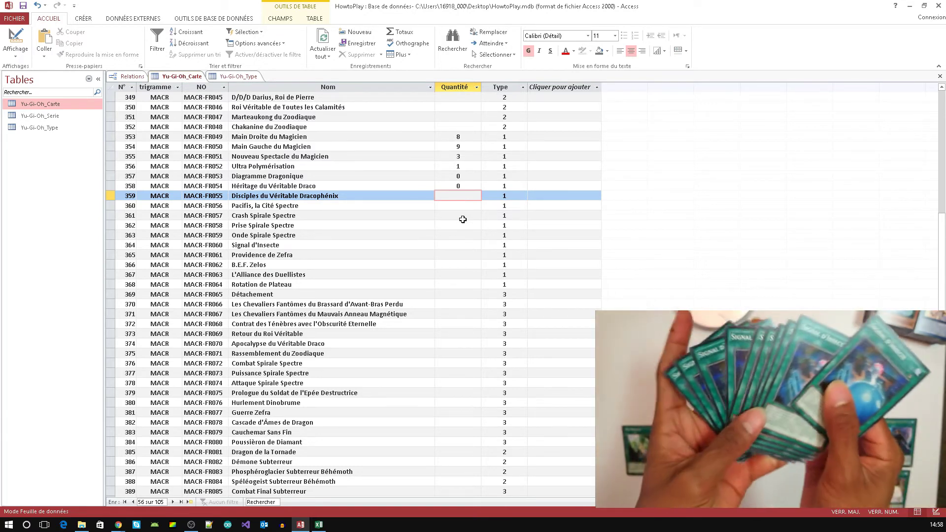
text(8)
key(Tab)
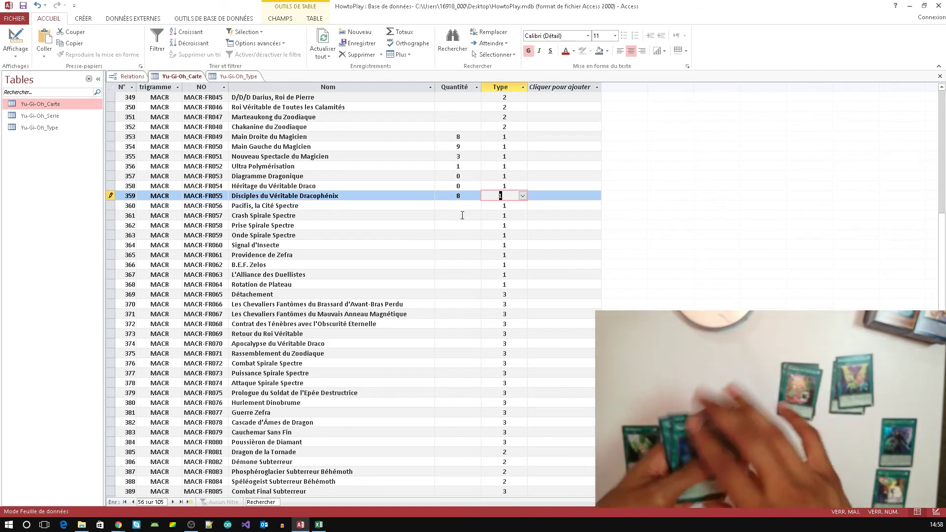
click(460, 206)
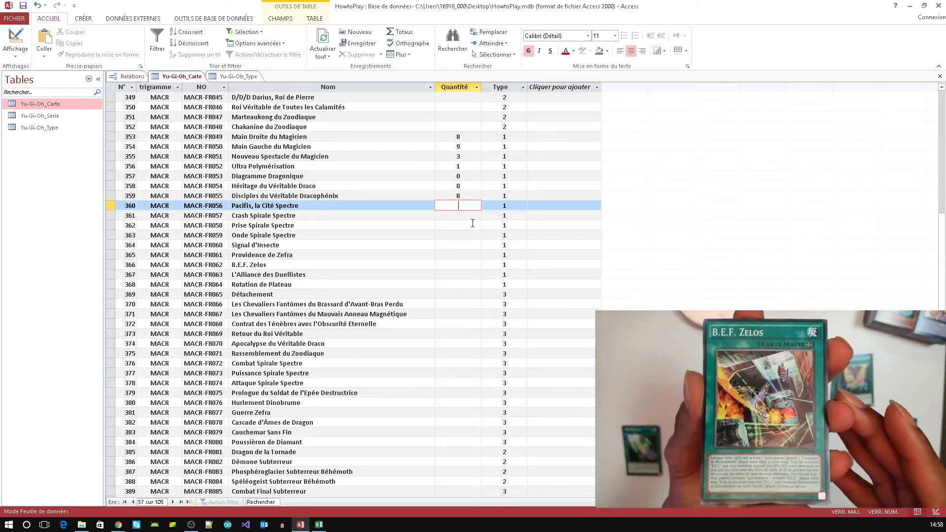
key(Tab)
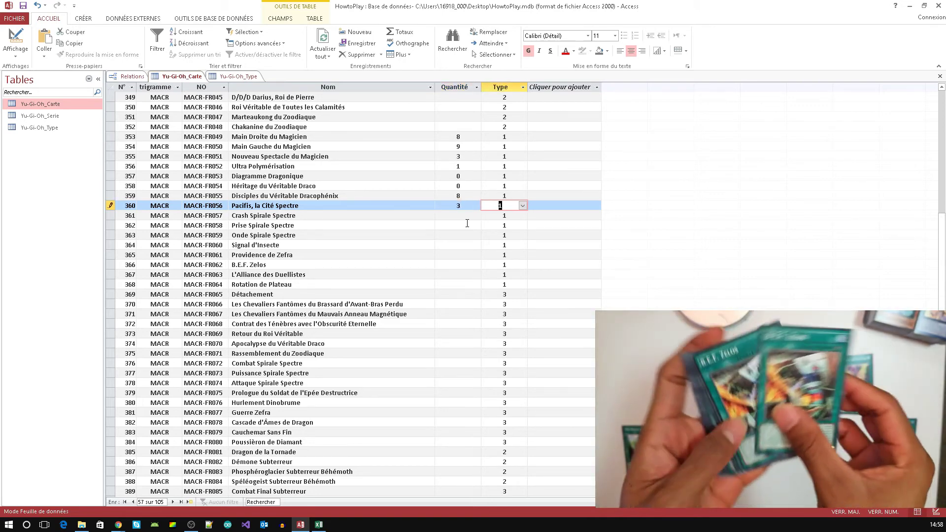
click(458, 214)
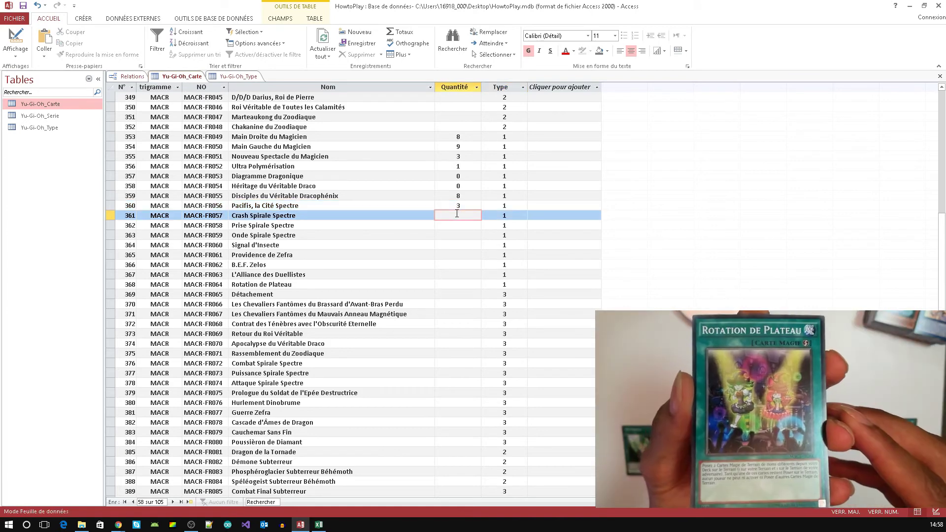